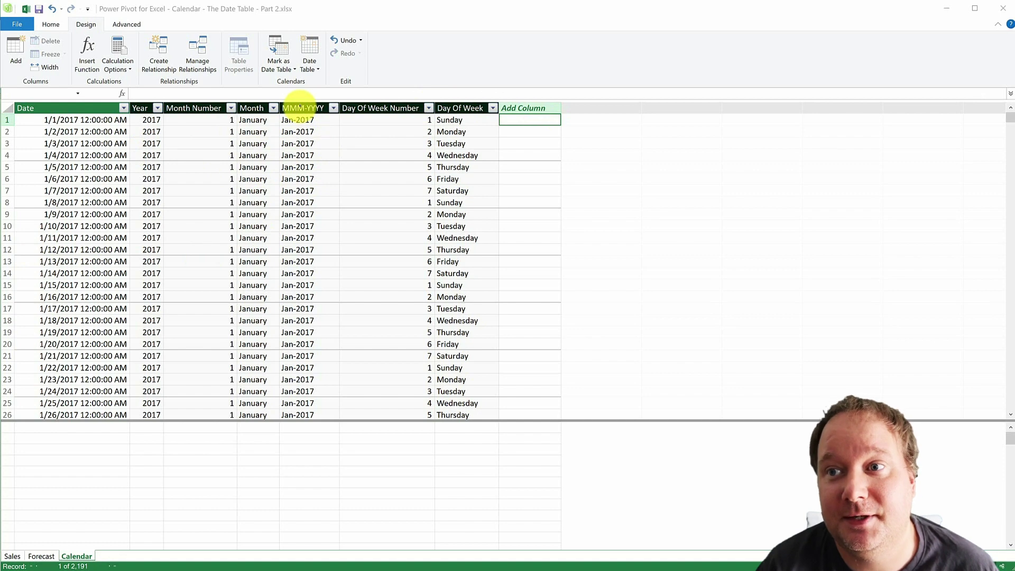
Inspect the formulas behind the MMM-YYYY, Year and Month Number columns of the Calendar table.
click(302, 106)
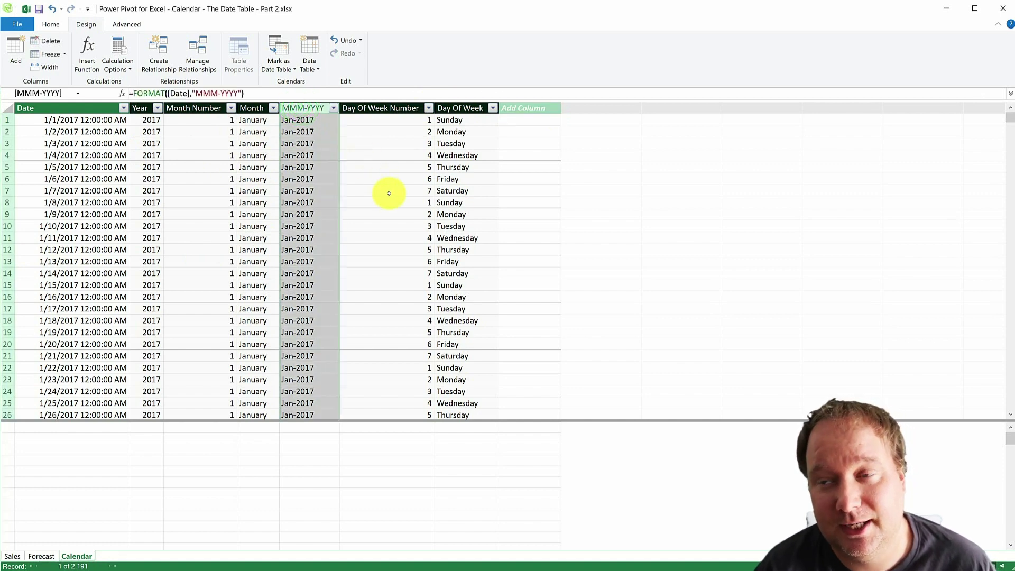
click(306, 120)
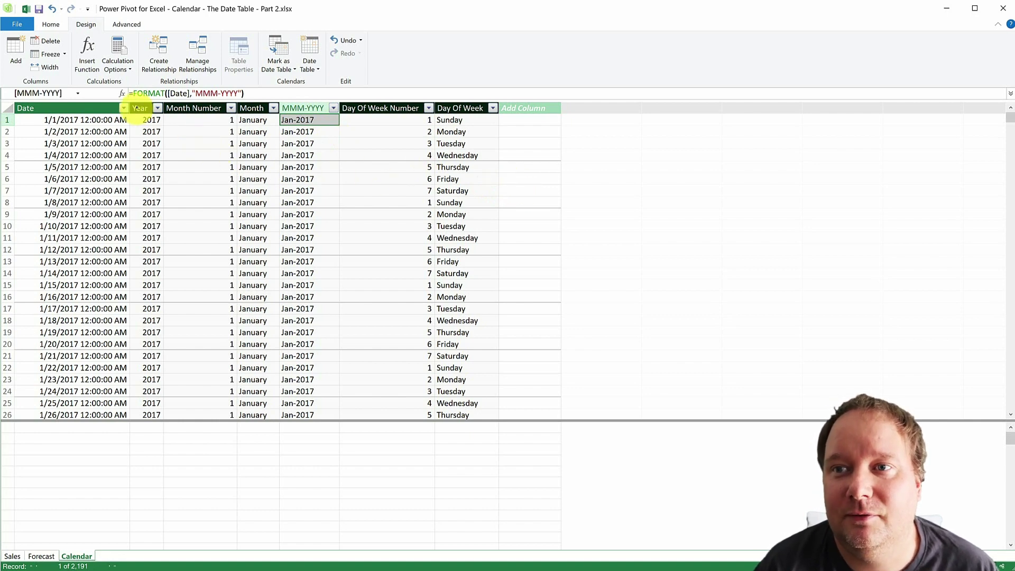
click(140, 107)
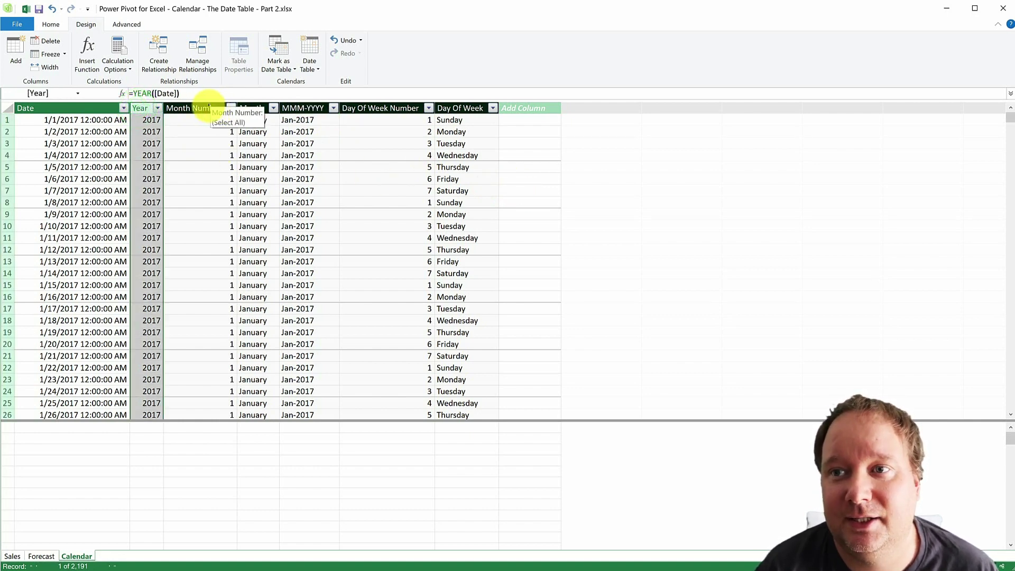
click(208, 106)
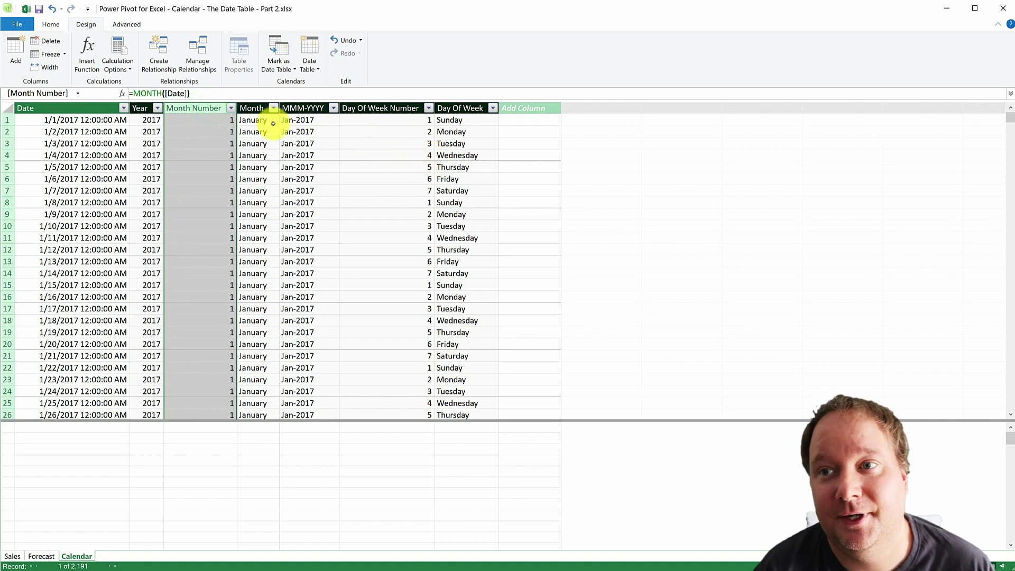
Change the MMM-YYYY column's formula to =FORMAT([Date],"MMM YY").
click(291, 120)
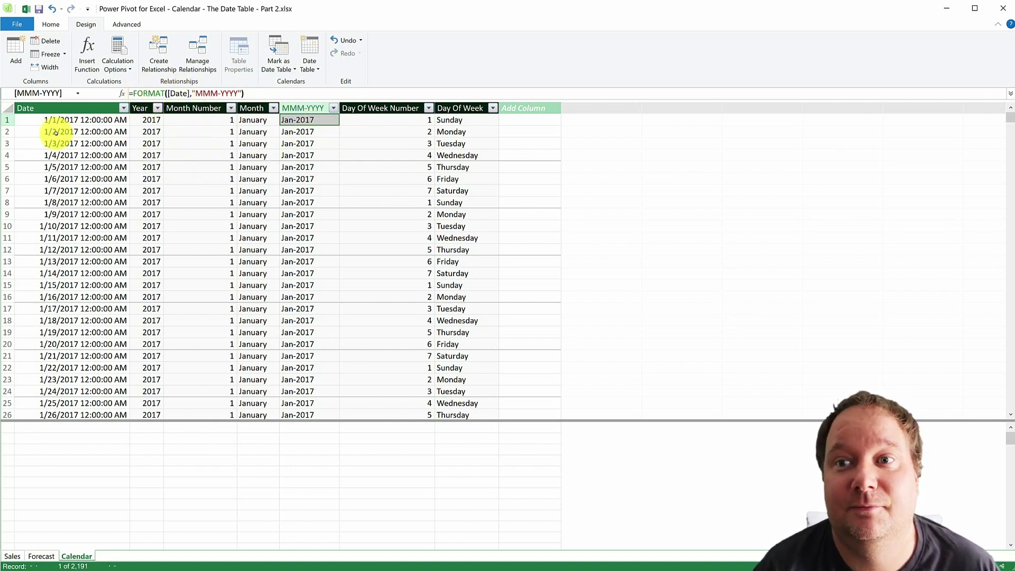
click(222, 93)
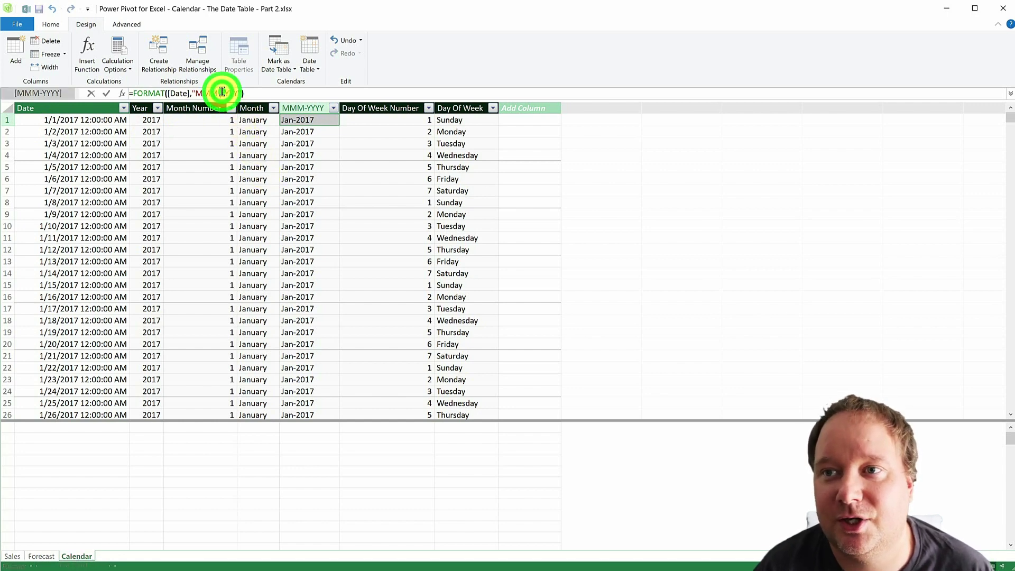
key(BackSpace)
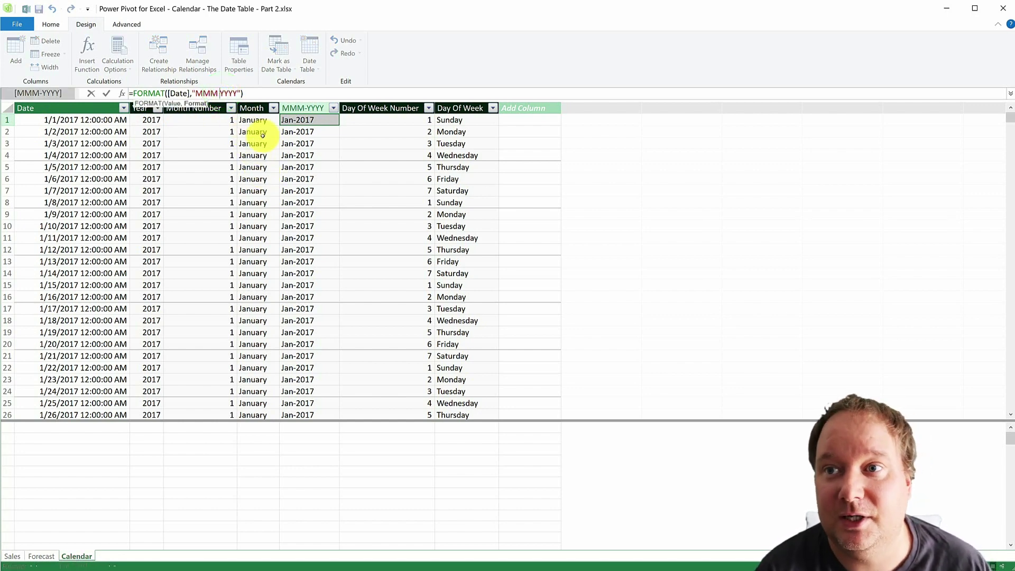
key(Delete)
key(Delete)
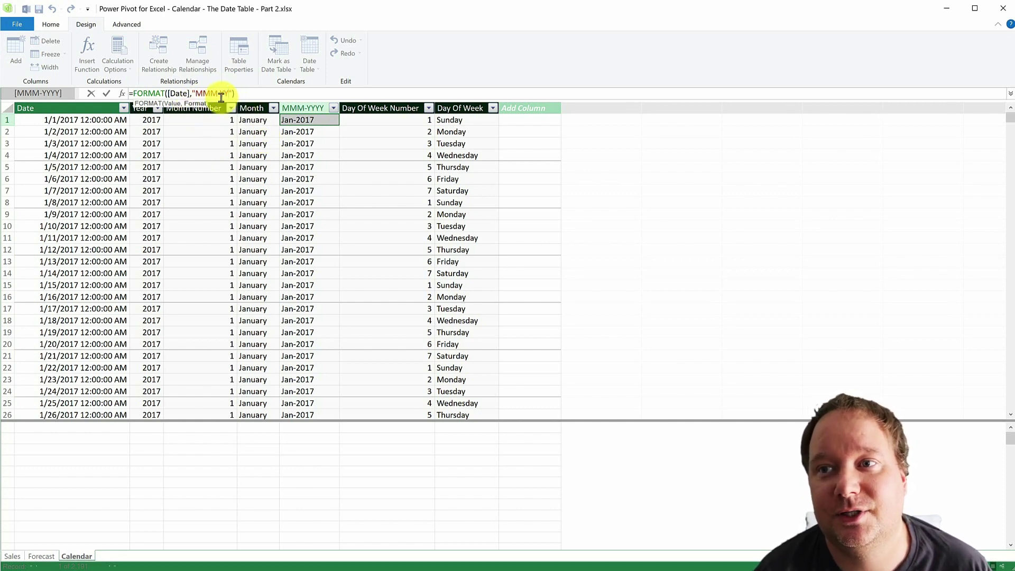
key(Return)
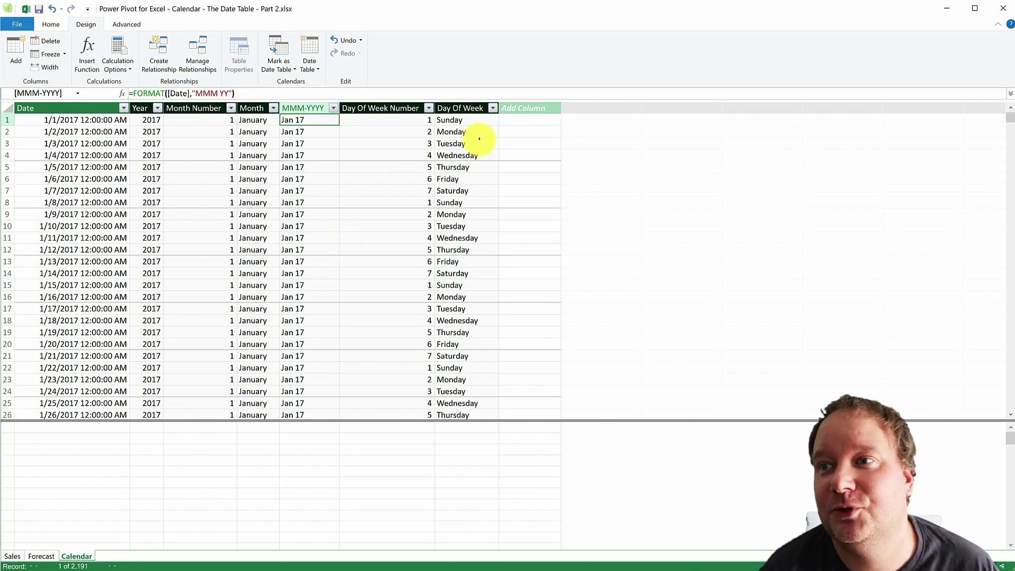
Add a calculated column after Day Of Week with the formula ='Calendar'[Year]*12+'Calendar'[Month].
click(529, 119)
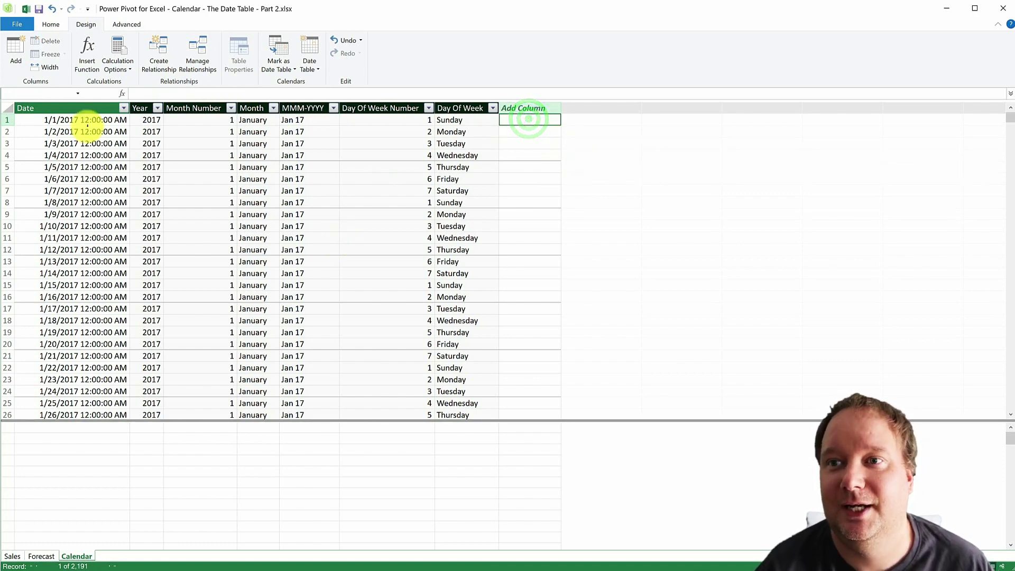
click(148, 93)
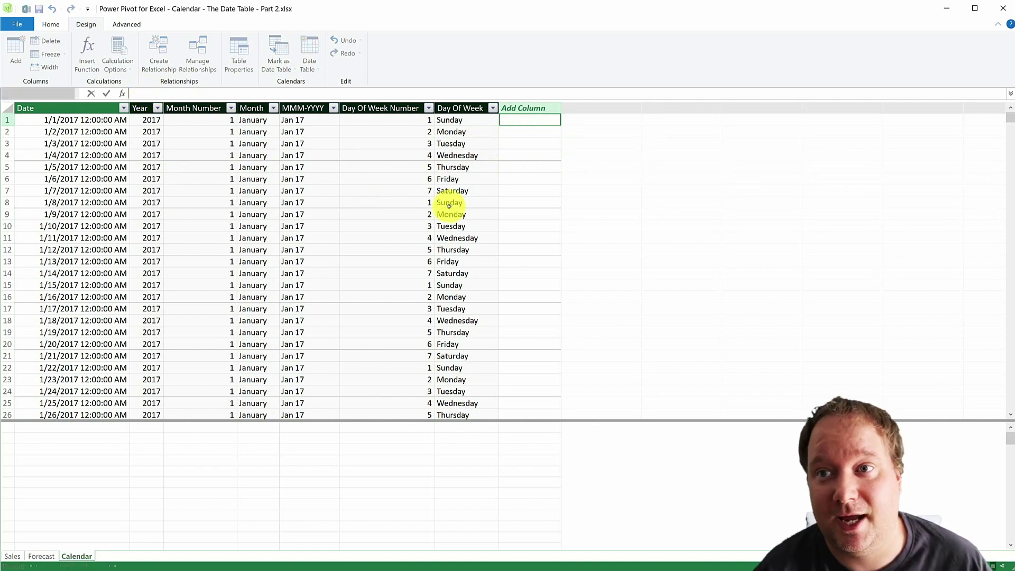
text(=)
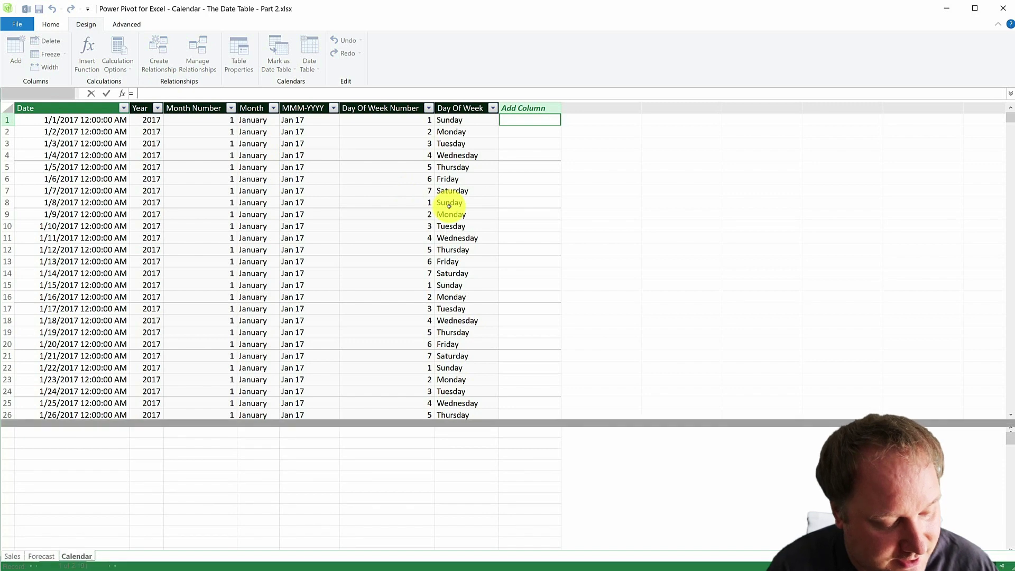
text(Yea)
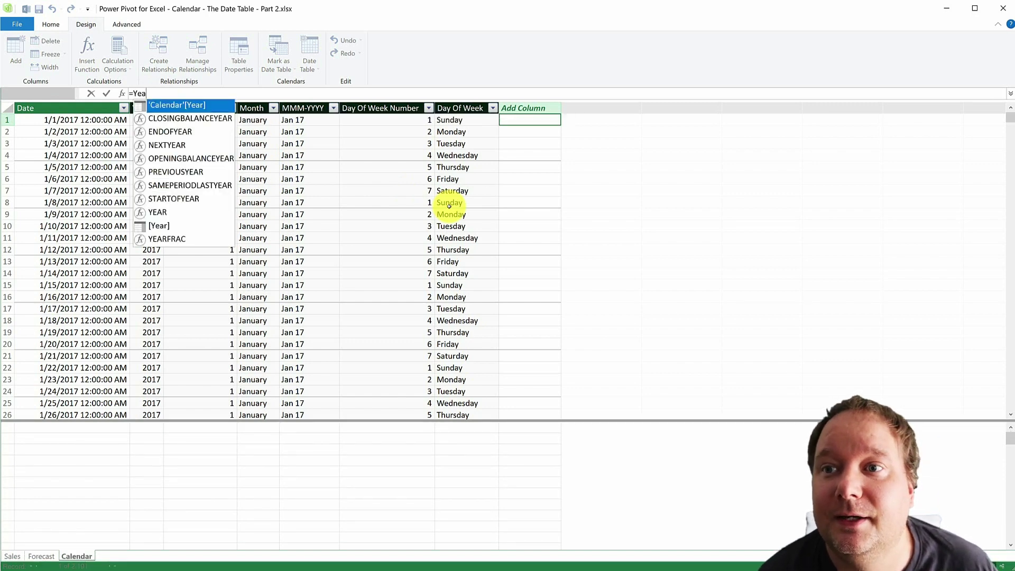
key(Tab)
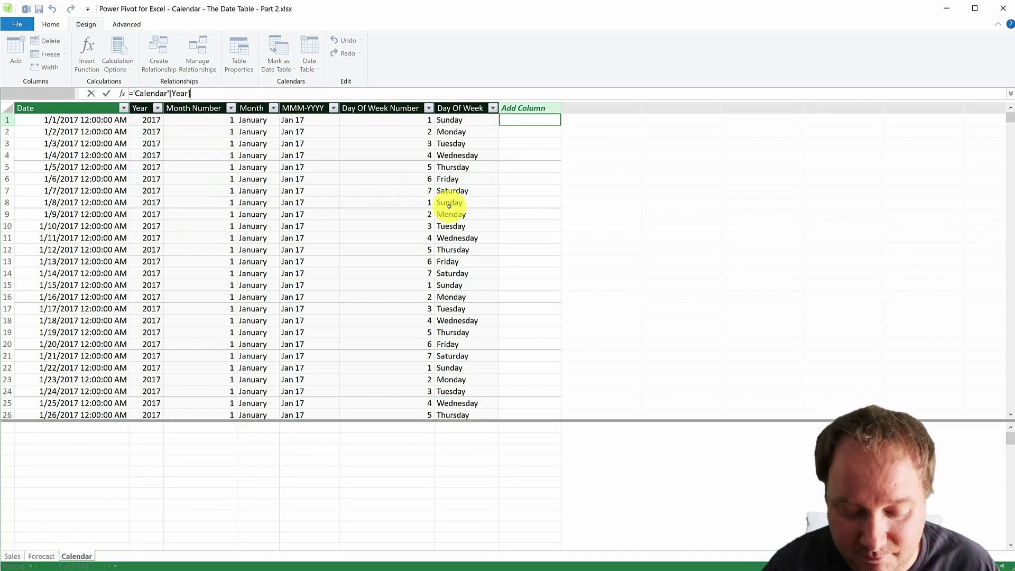
text(*12)
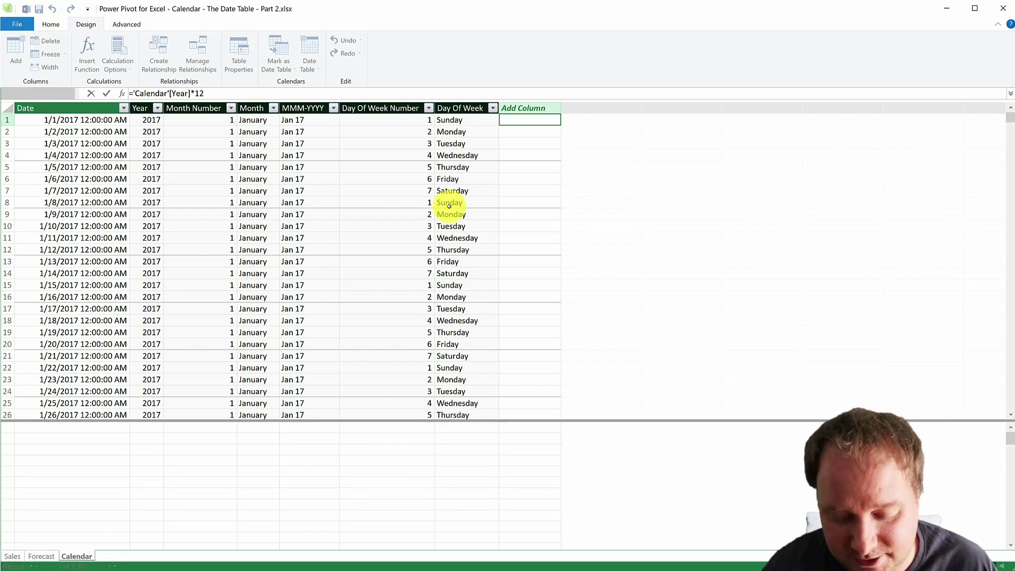
text(+)
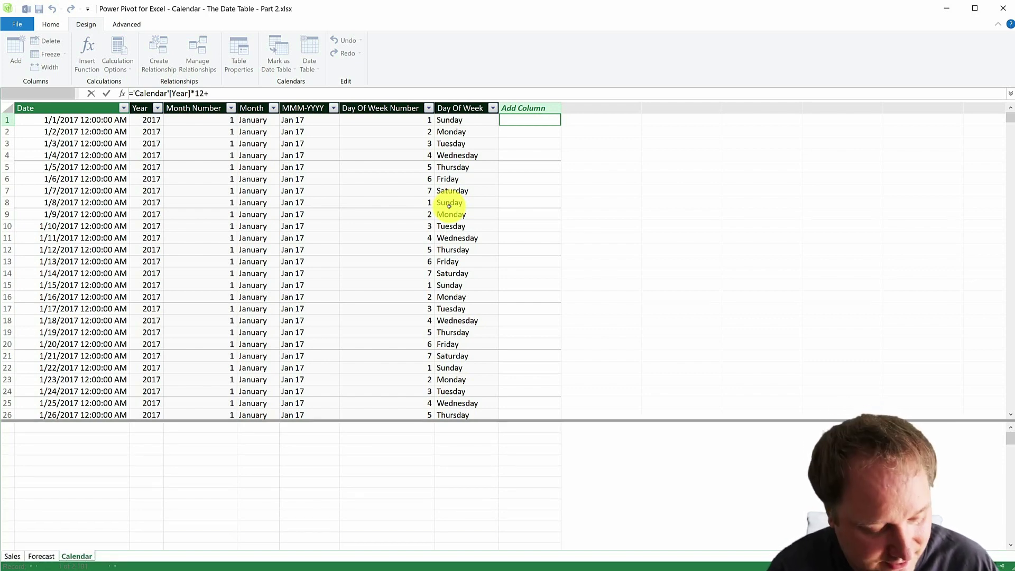
text(Mon)
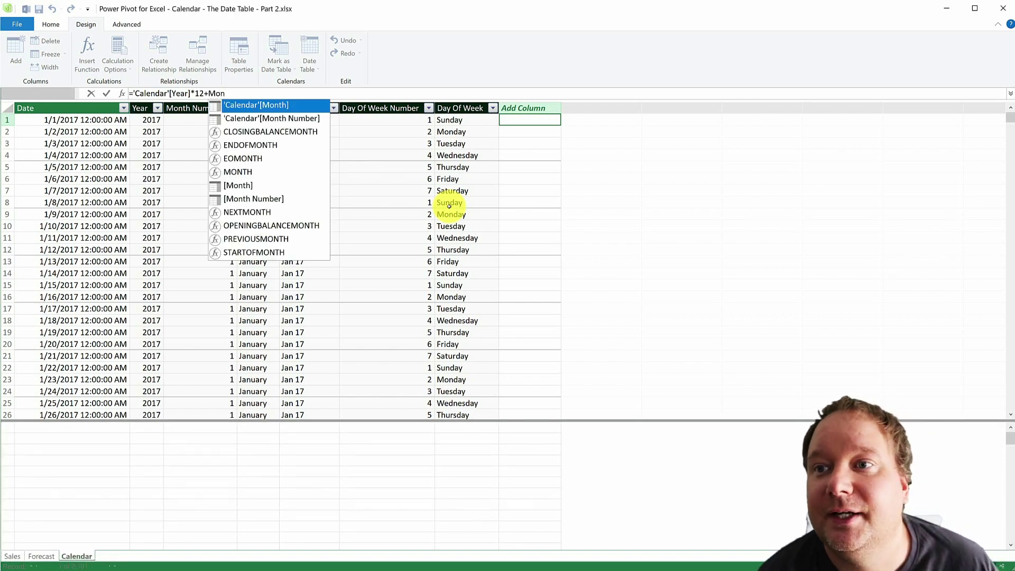
key(Tab)
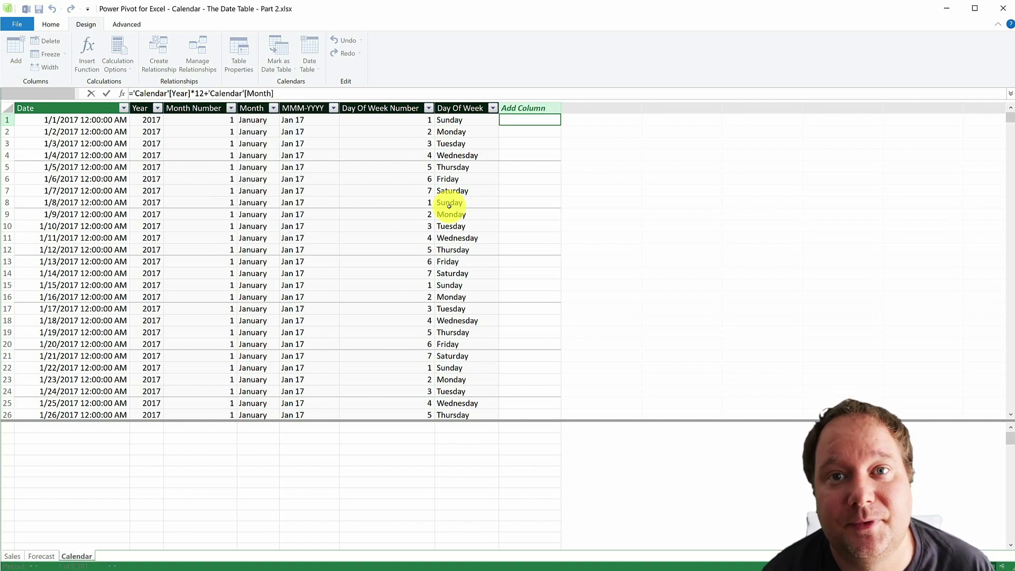
key(Return)
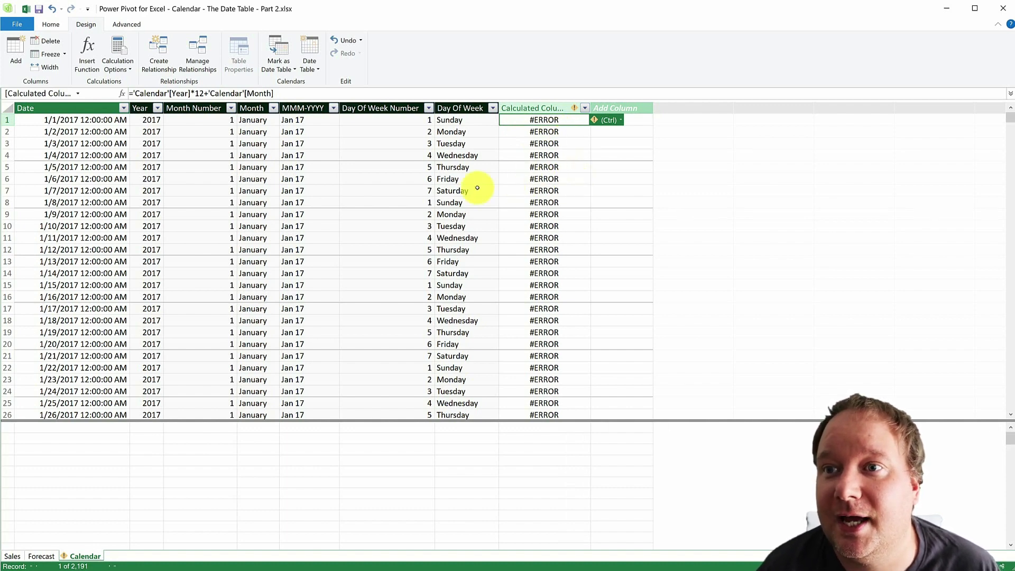
Correct the new column's formula to add 'Calendar'[Month Number] instead of 'Calendar'[Month].
click(272, 94)
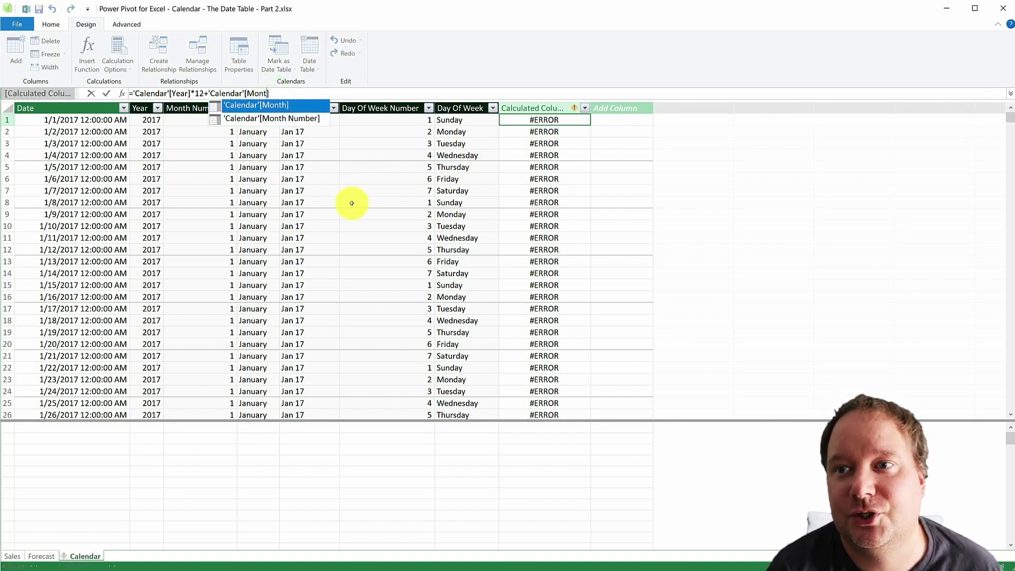
key(Down)
key(Tab)
key(Return)
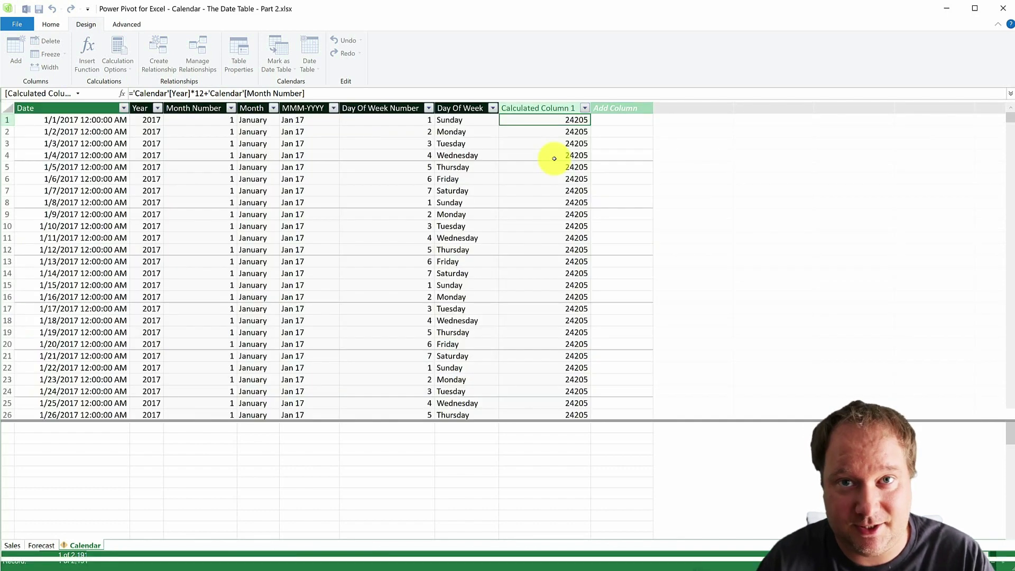
Rename the new calculated column as YM Index and compare its first row with the MMM-YYYY column.
click(540, 108)
double_click(540, 108)
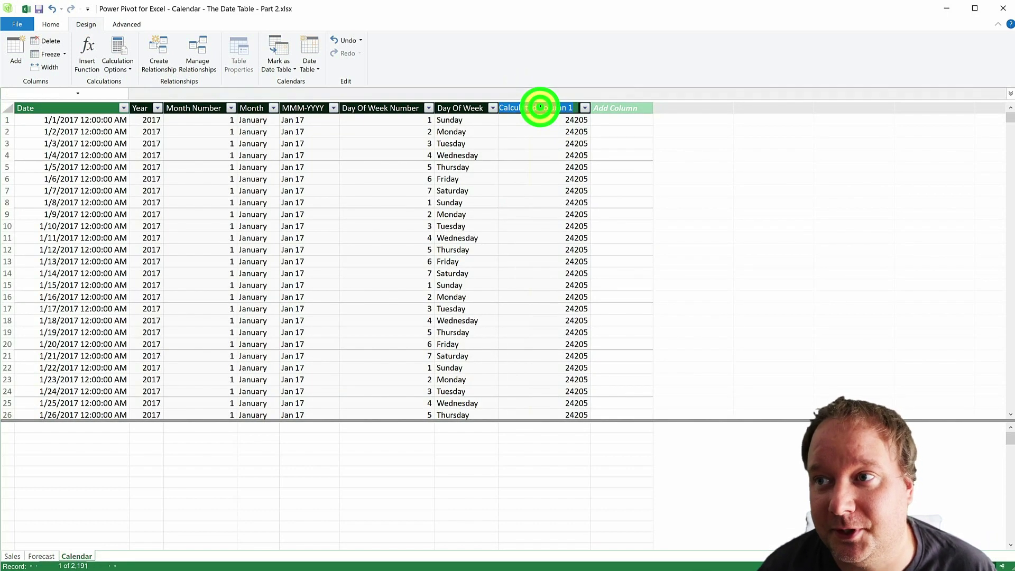
text(Y)
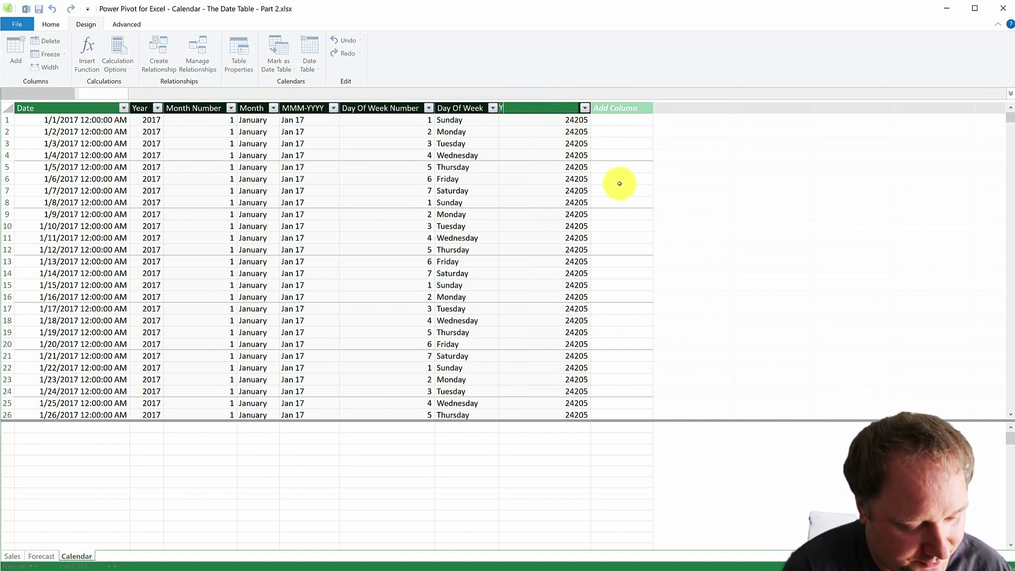
text(M Index)
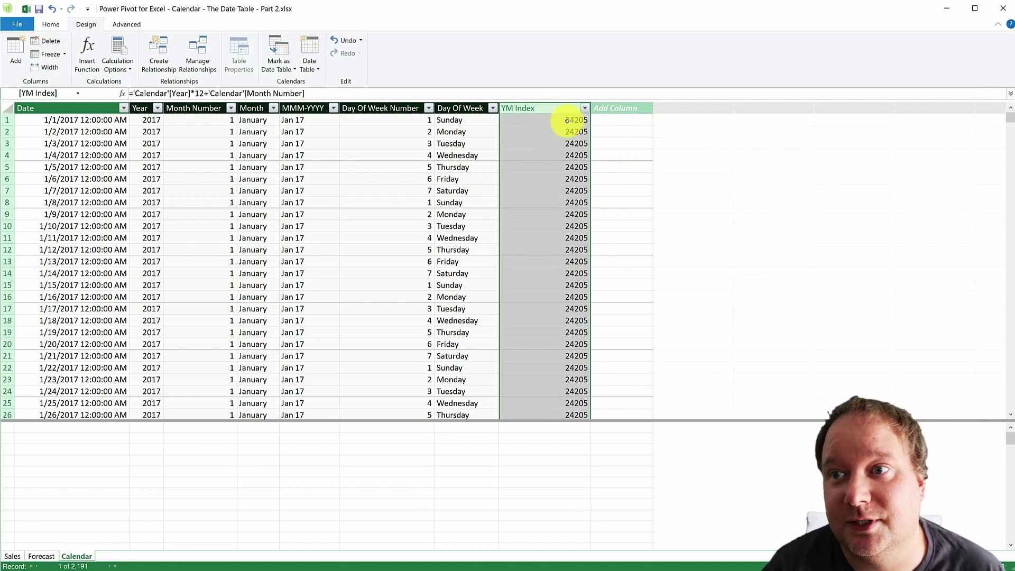
click(317, 120)
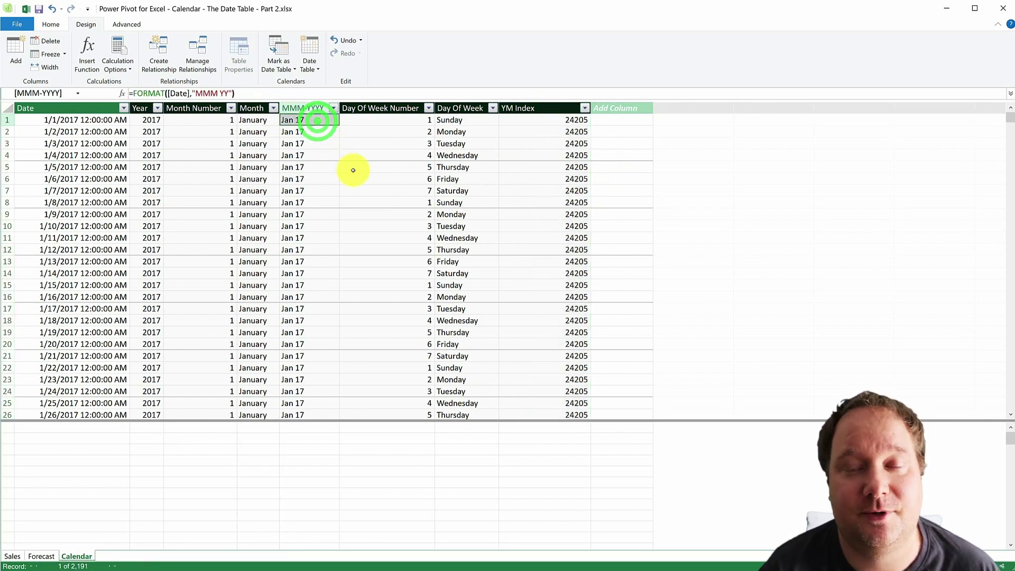
click(549, 120)
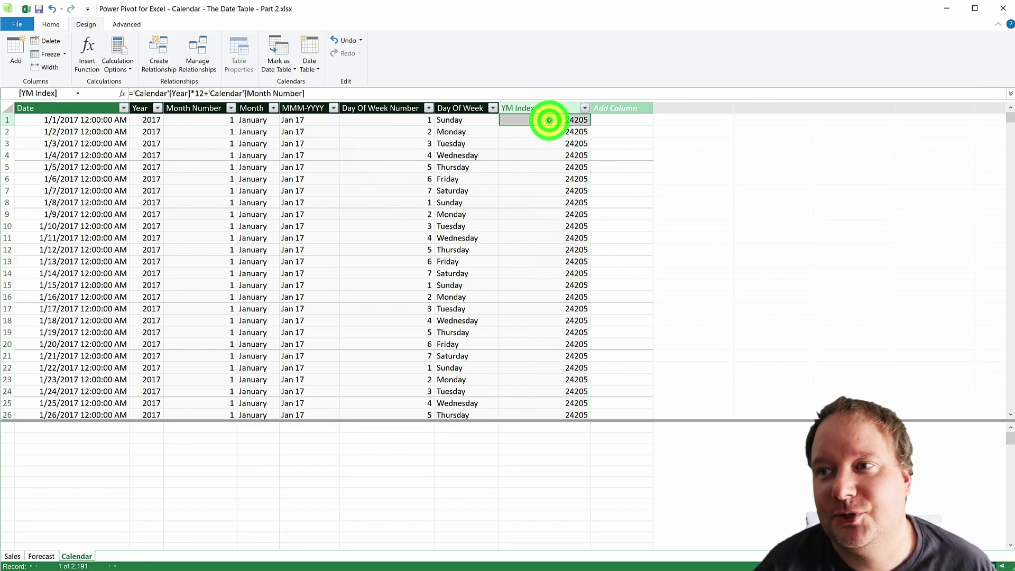
Start a calculated column after YM Index with a formula beginning =IF(YEAR(, using the YEAR function.
click(629, 120)
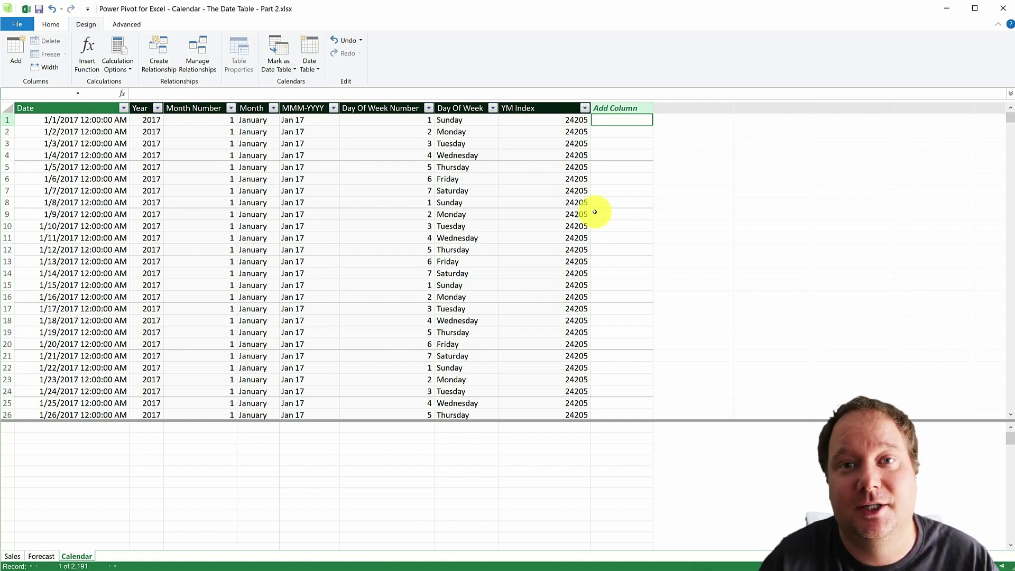
click(308, 94)
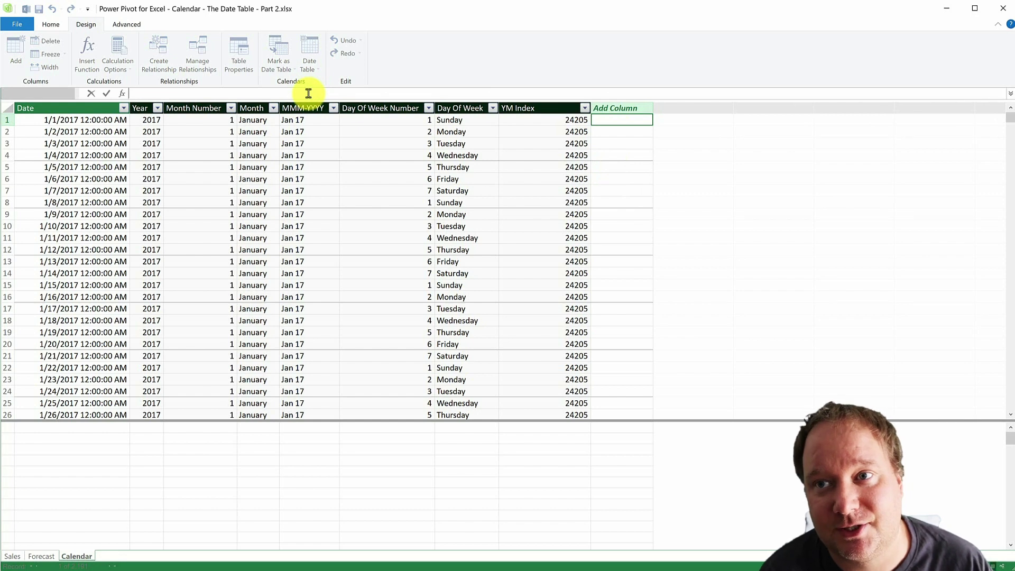
text(=)
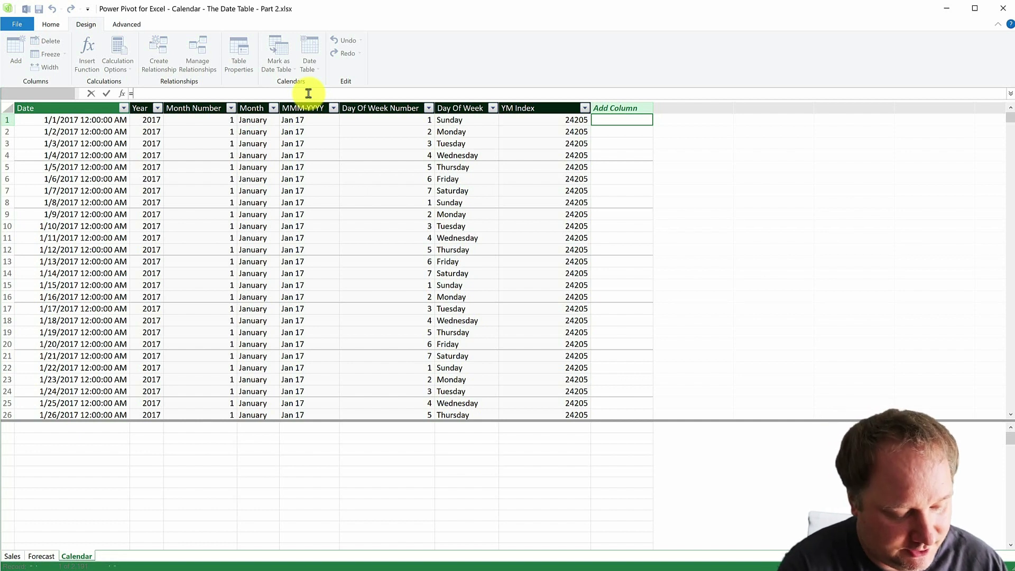
text(IF()
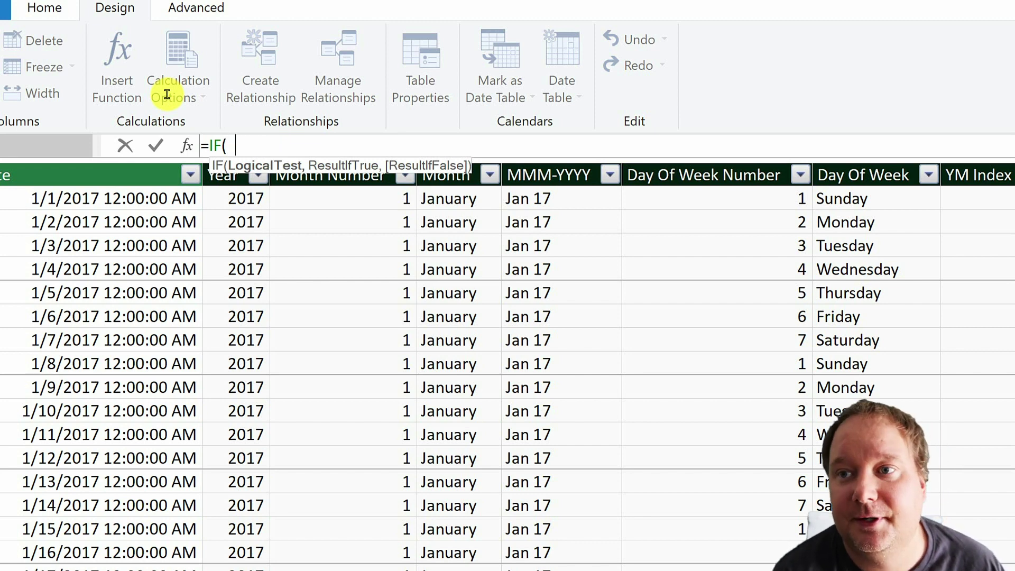
text(Year)
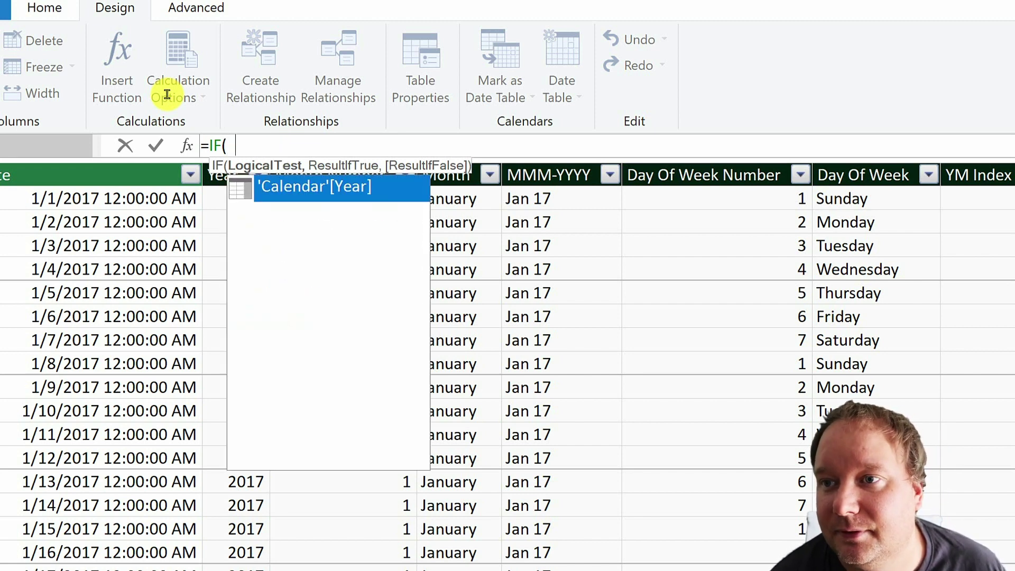
key(Down)
key(Down)
key(Down)
key(Down)
key(Down)
key(Down)
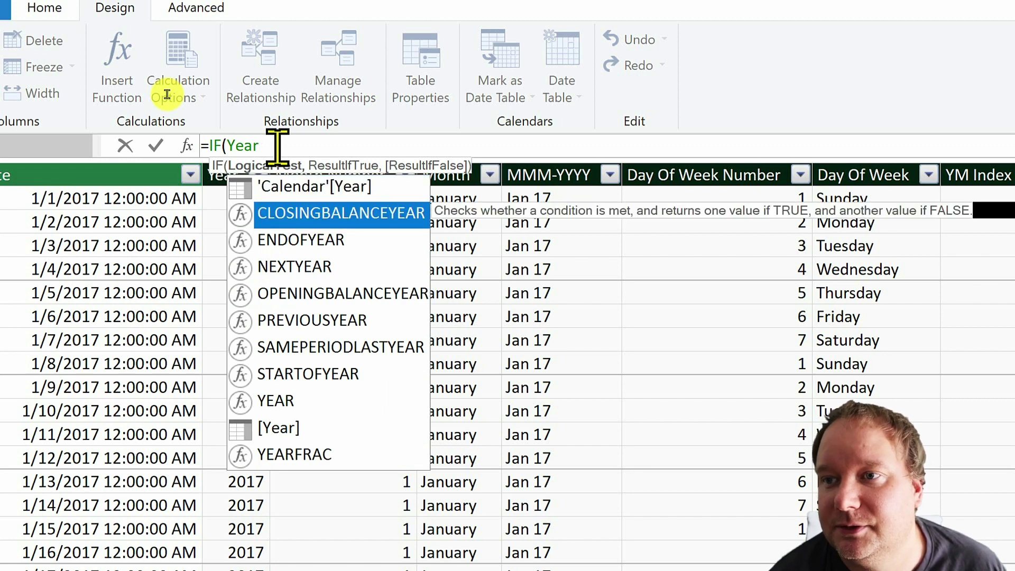
key(Down)
key(Down)
key(Down)
key(Down)
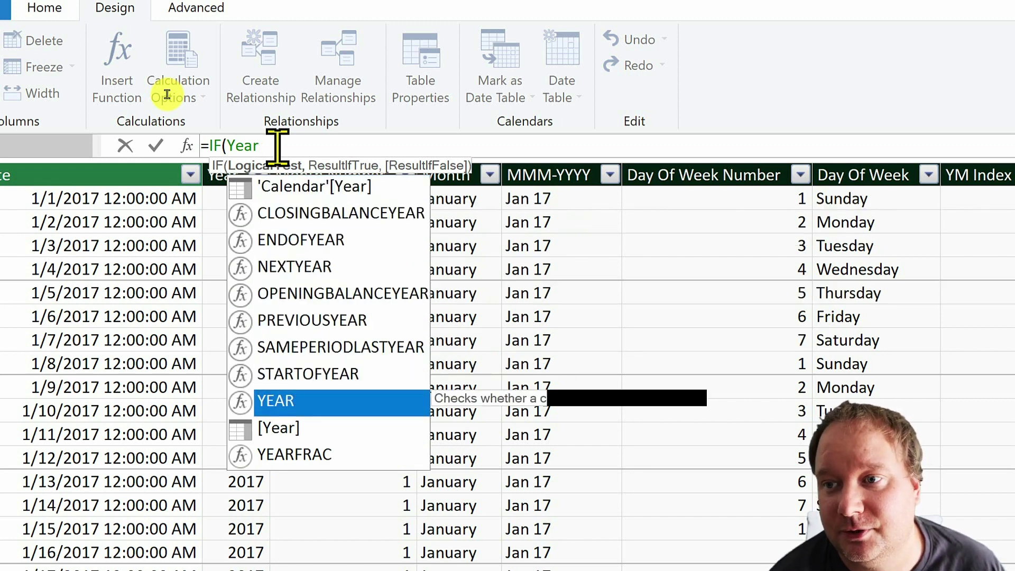
key(Up)
key(Up)
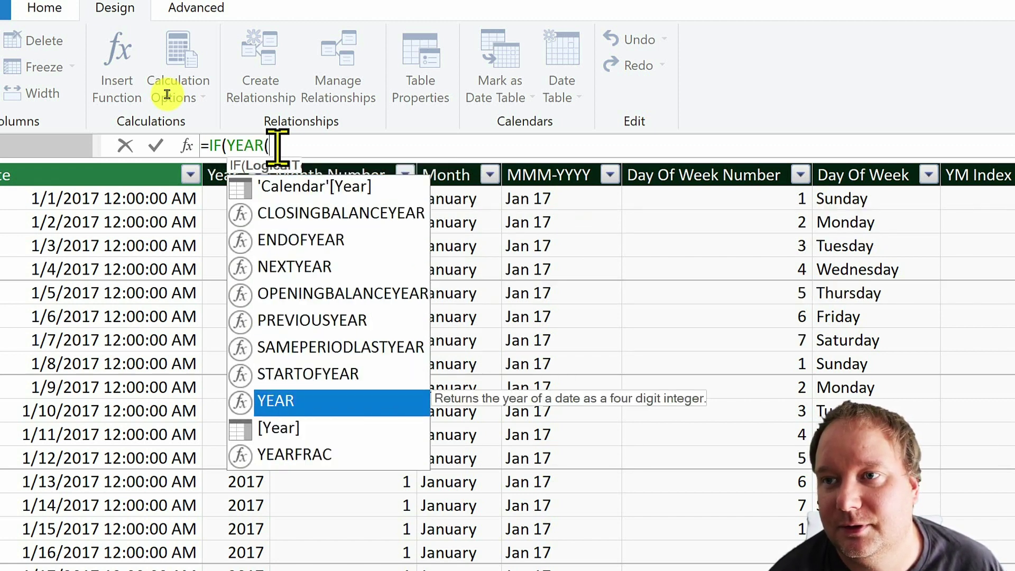
key(Tab)
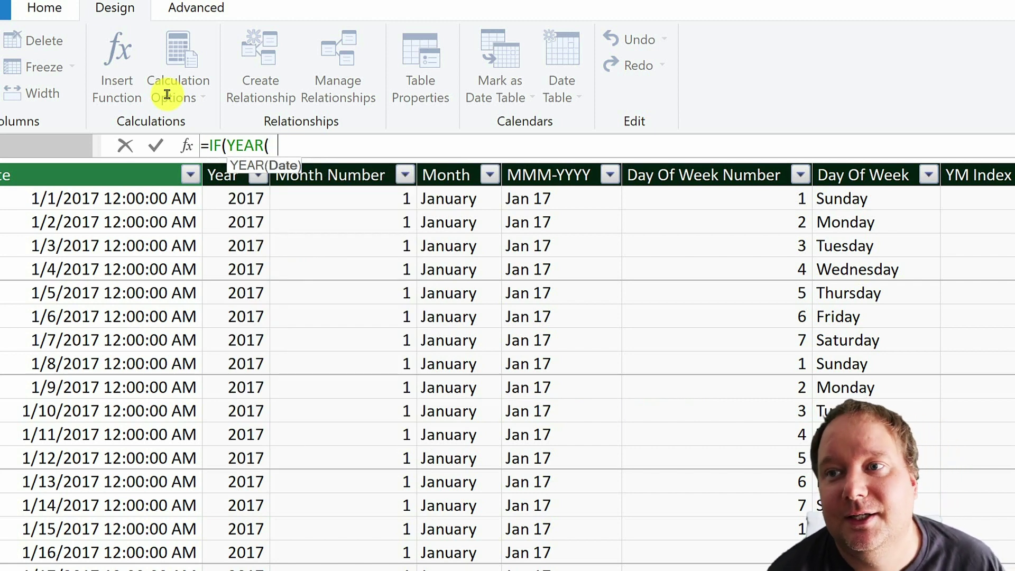
Complete the year term of the IF test as YEAR(TODAY())*12.
text(tod)
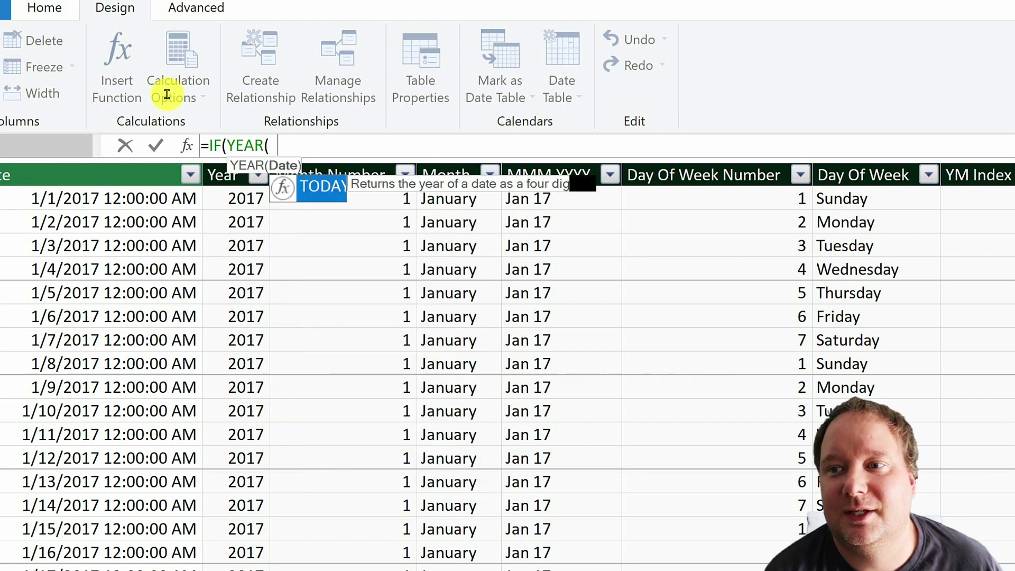
text(ay)
key(Tab)
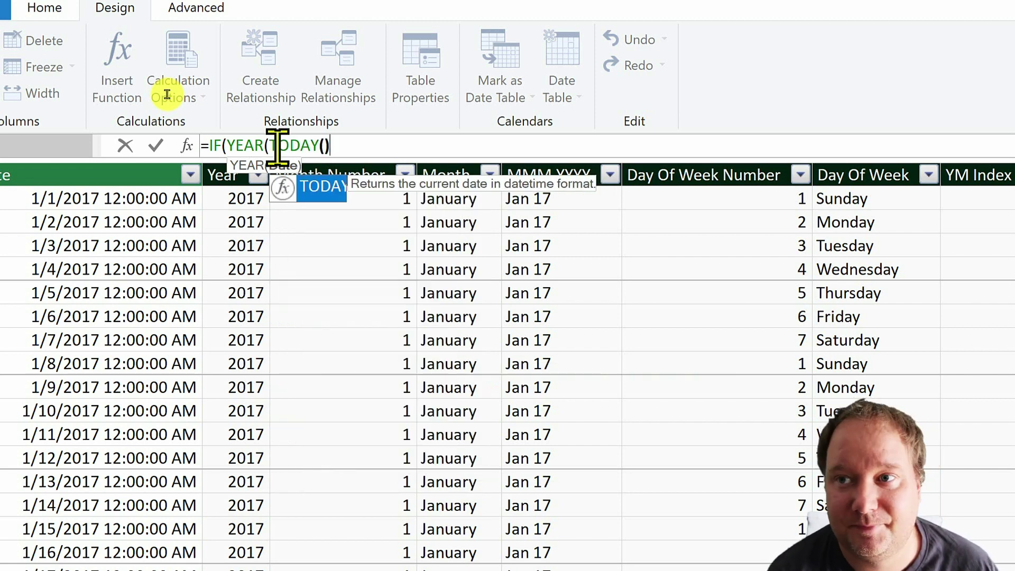
text()))
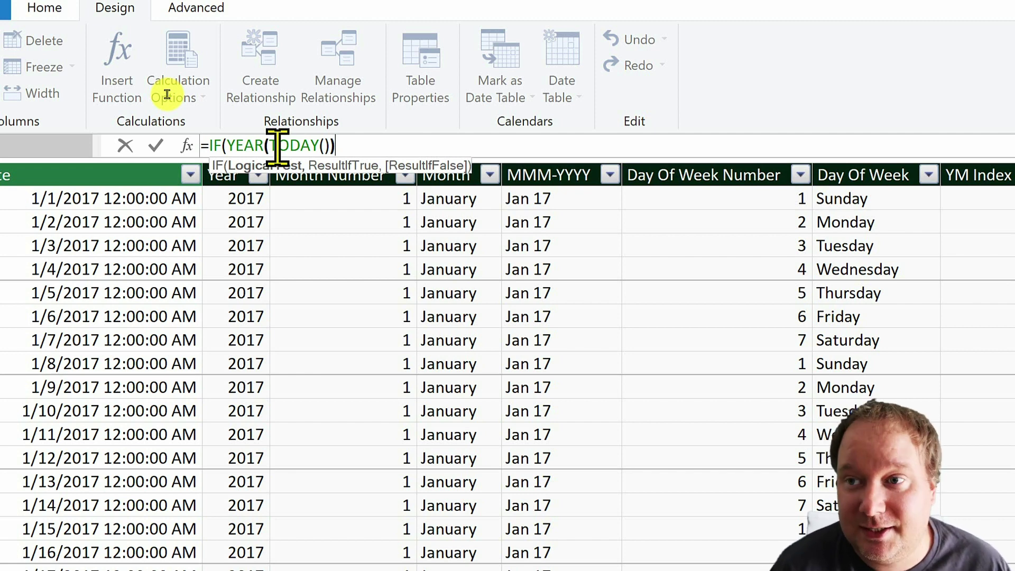
text(*)
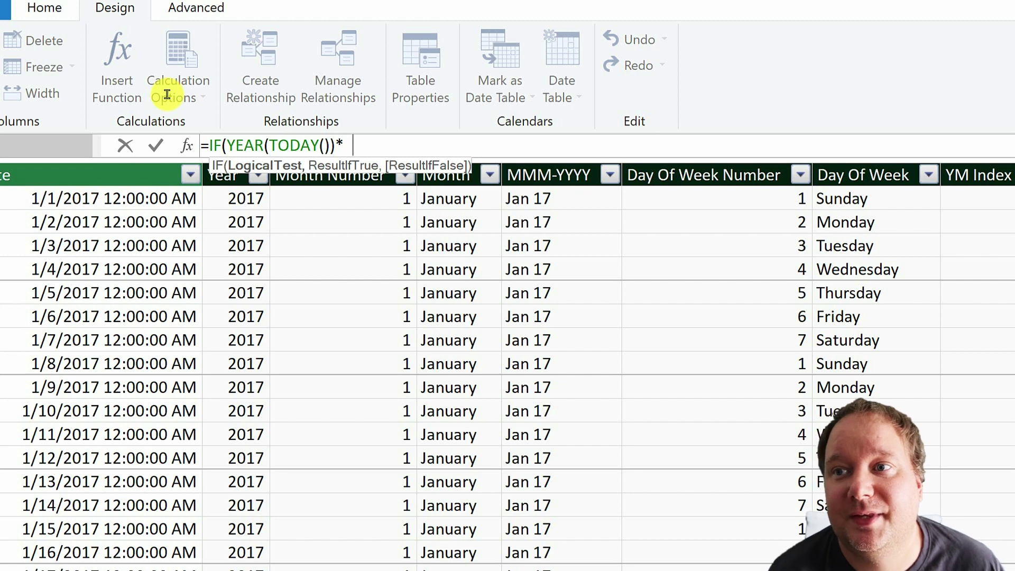
key(BackSpace)
text(12)
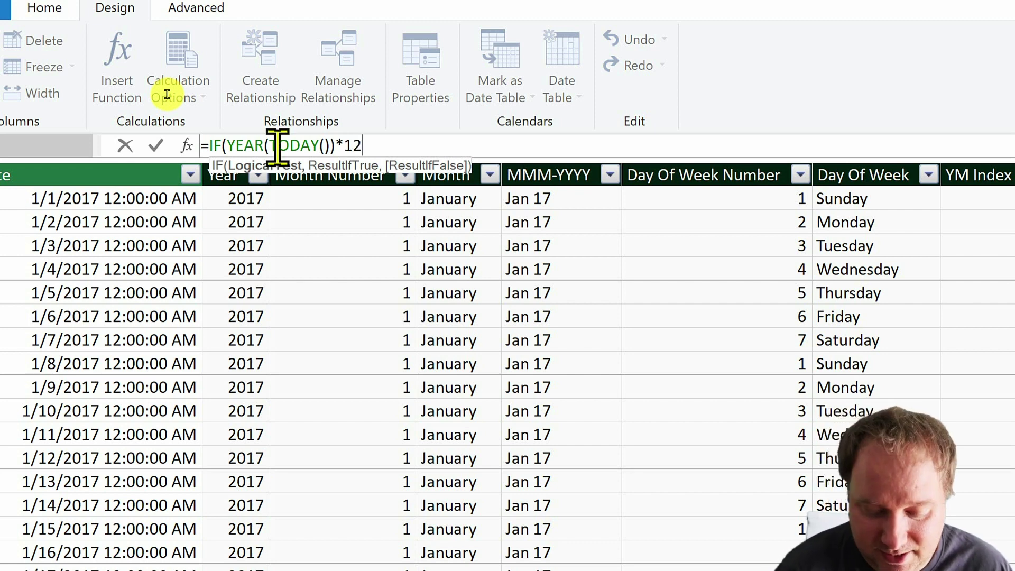
Add the current month number to the year term with +MONTH(TODAY()).
text(+ )
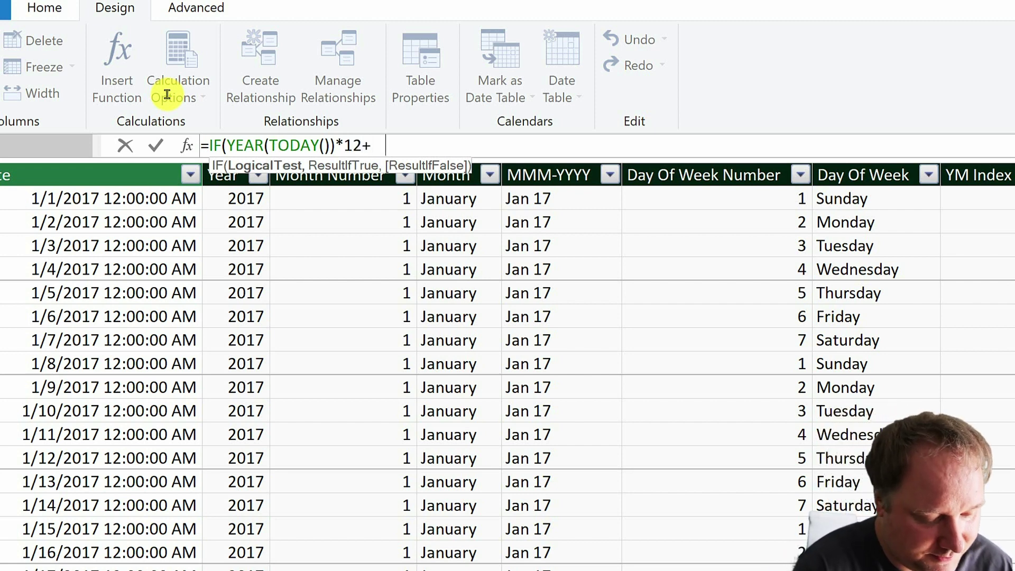
text(m)
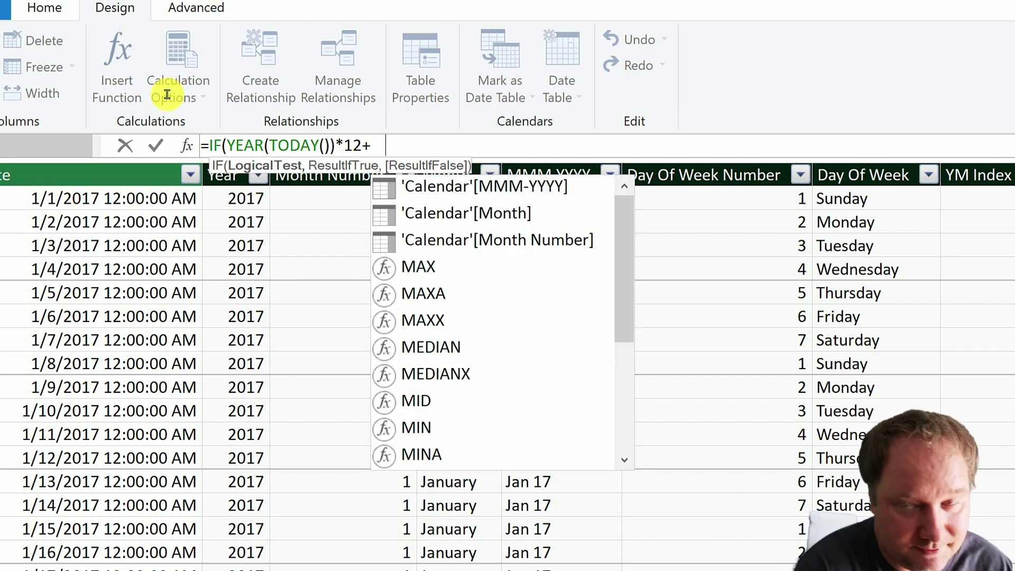
text(onth()
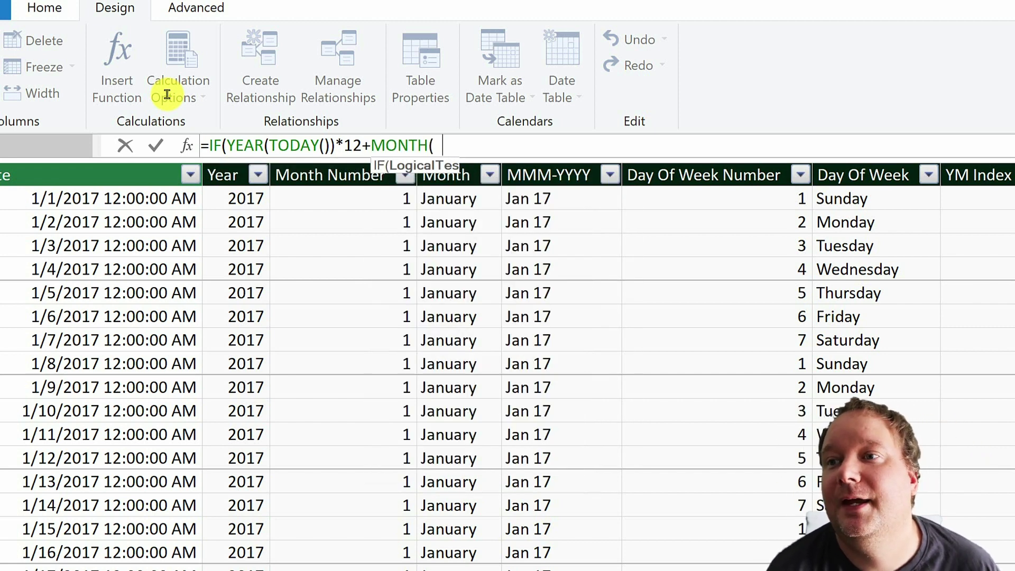
text(TOD)
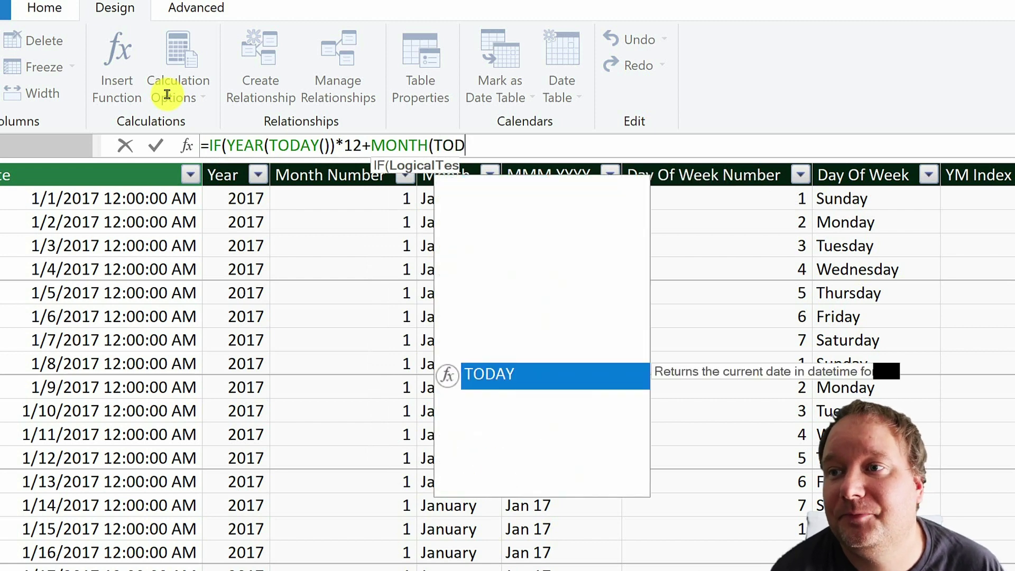
text(AY())
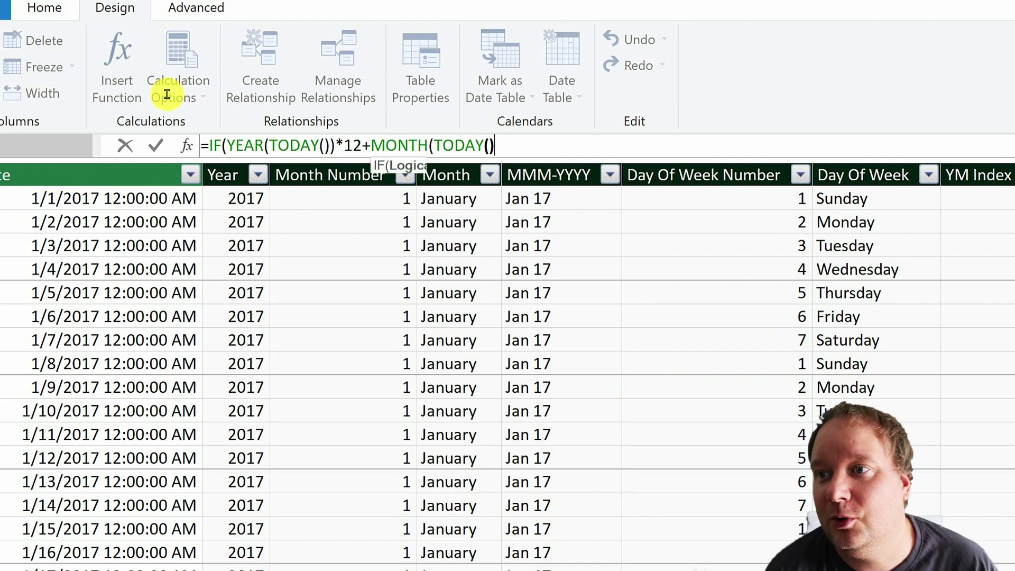
text())
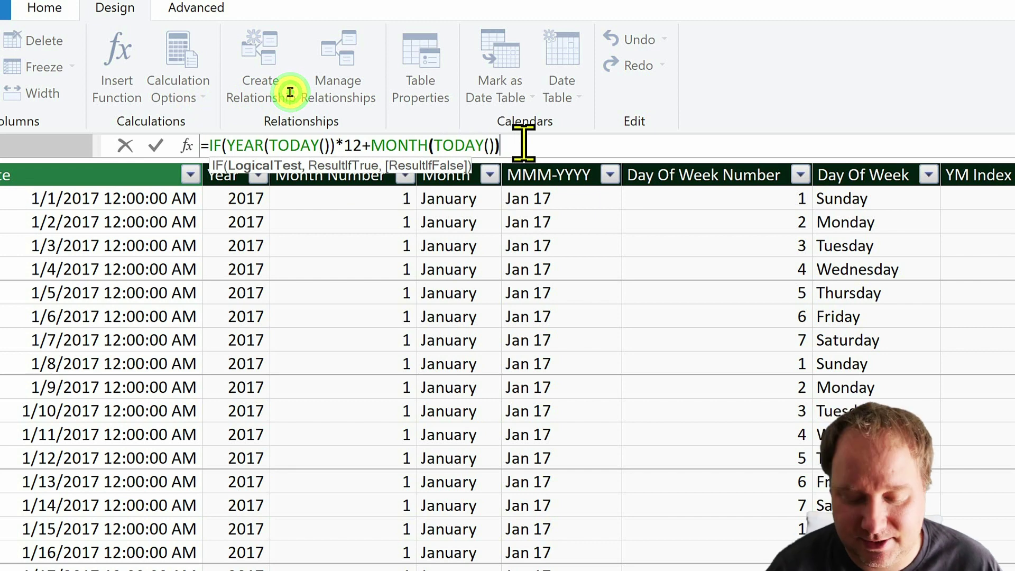
Subtract 'Calendar'[YM Index] from the current year-month value in the IF test.
text(-)
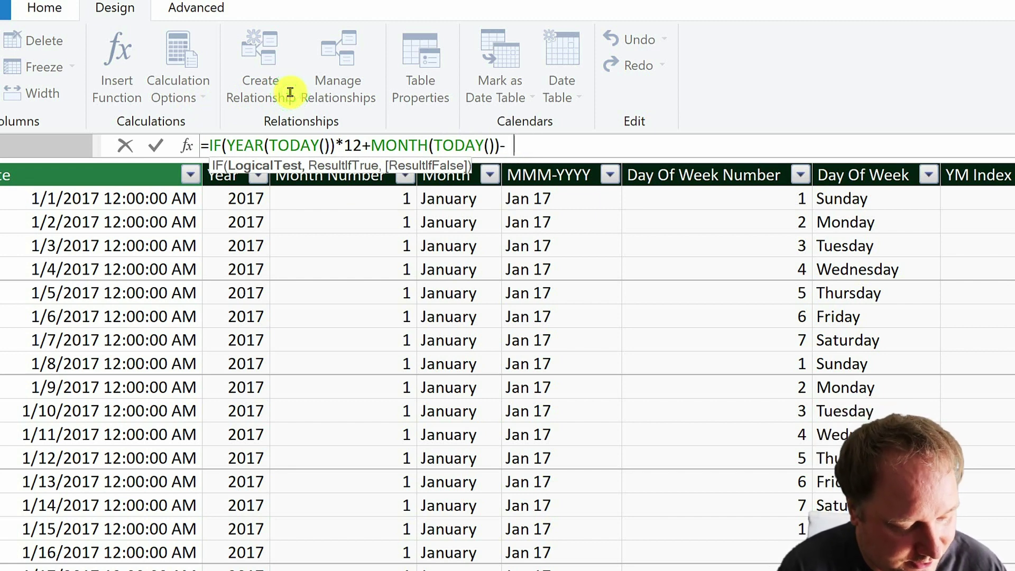
key(BackSpace)
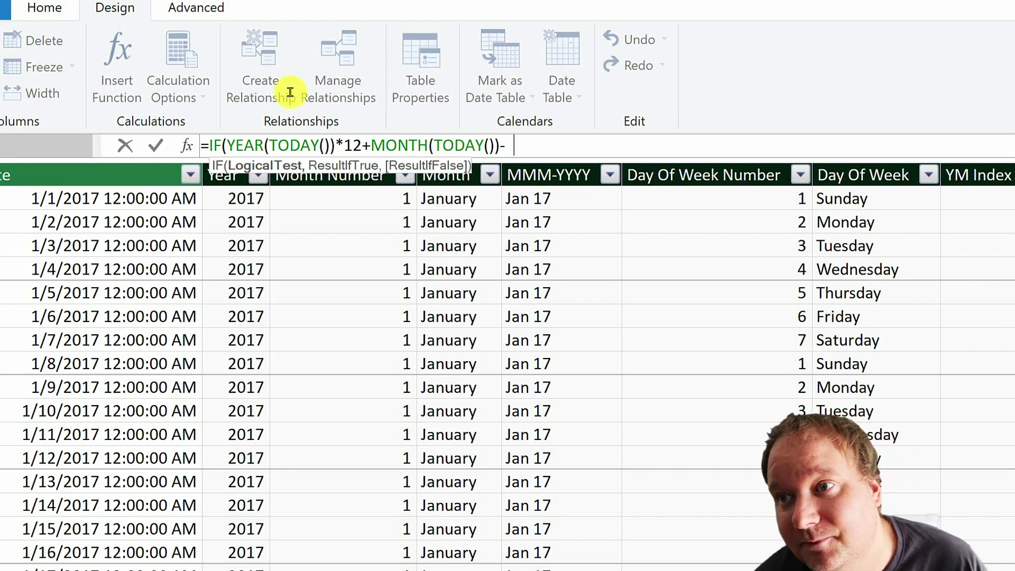
text(YM)
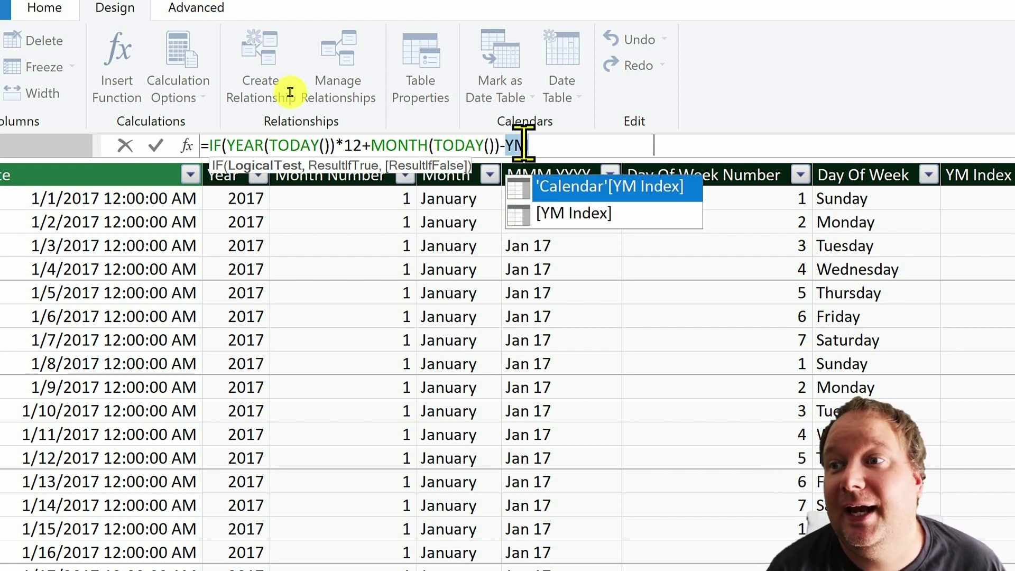
key(Tab)
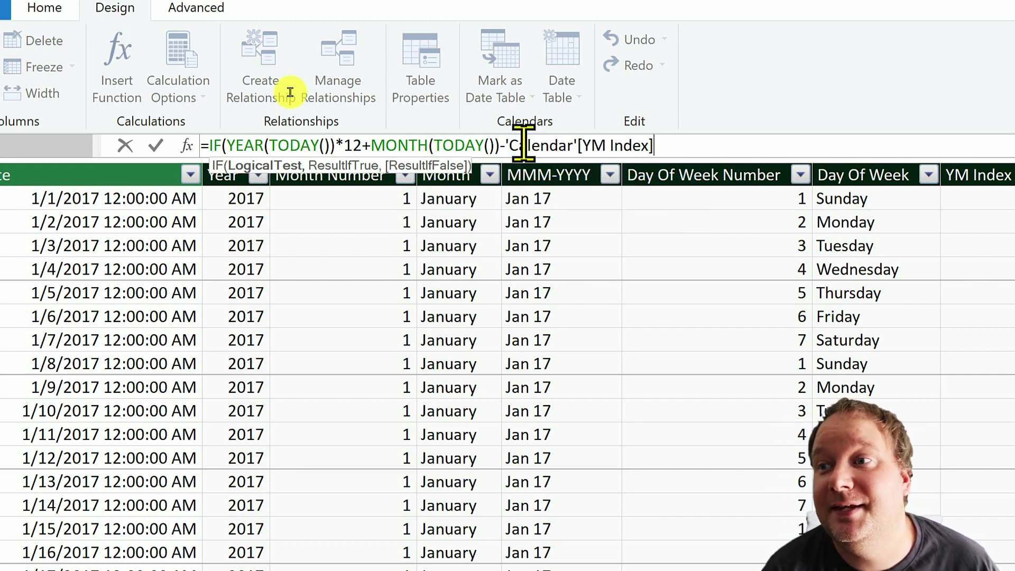
Wrap the IF test in AND( before YEAR and end its first condition with >=0 and a comma.
click(141, 94)
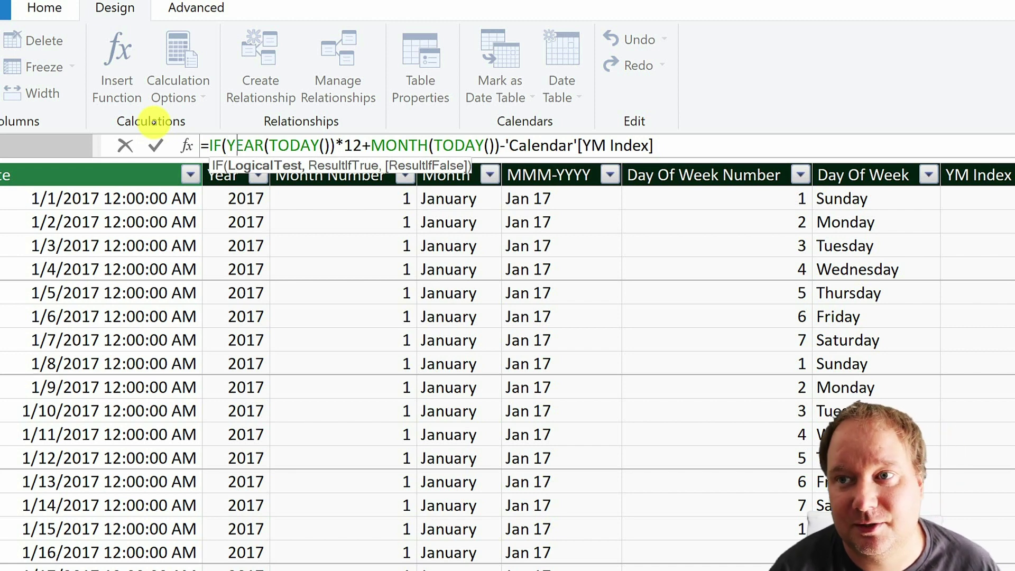
key(ctrl+space)
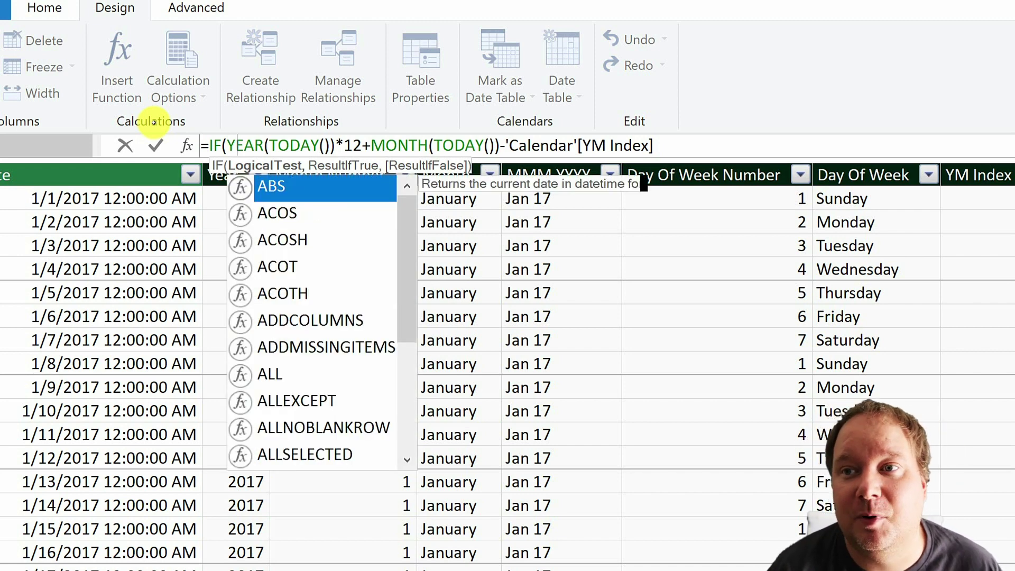
text(AND()
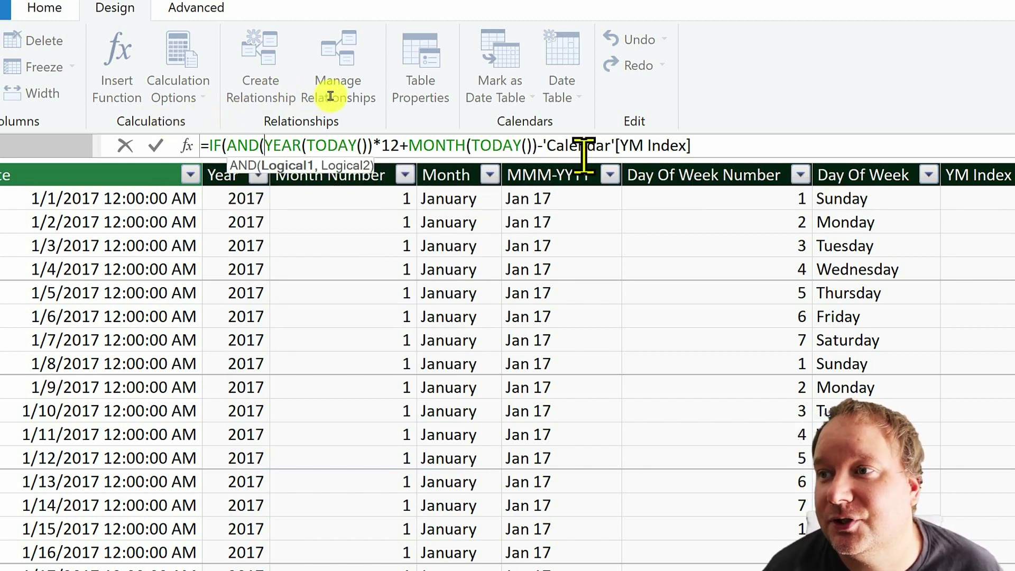
click(723, 149)
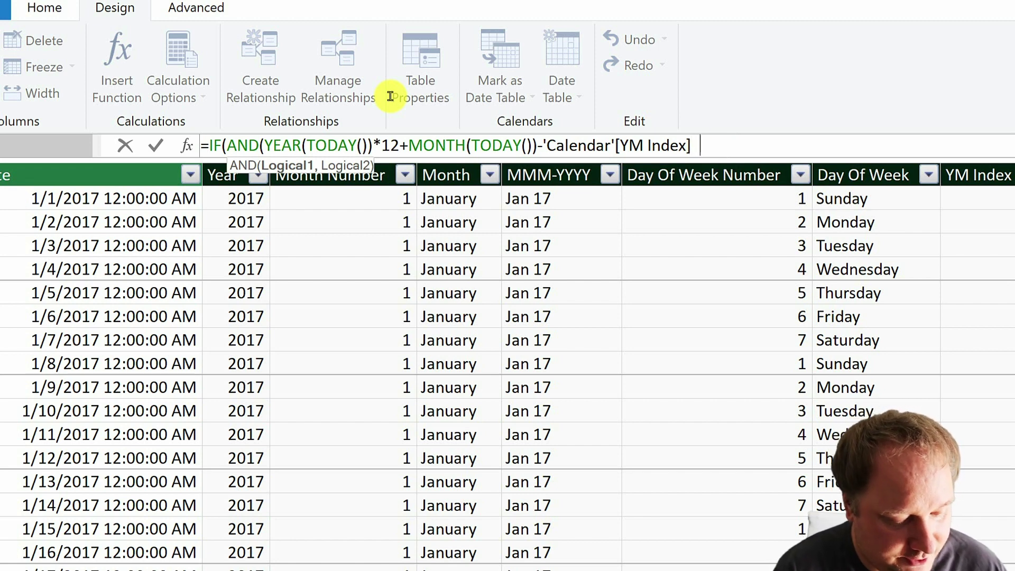
text(>=)
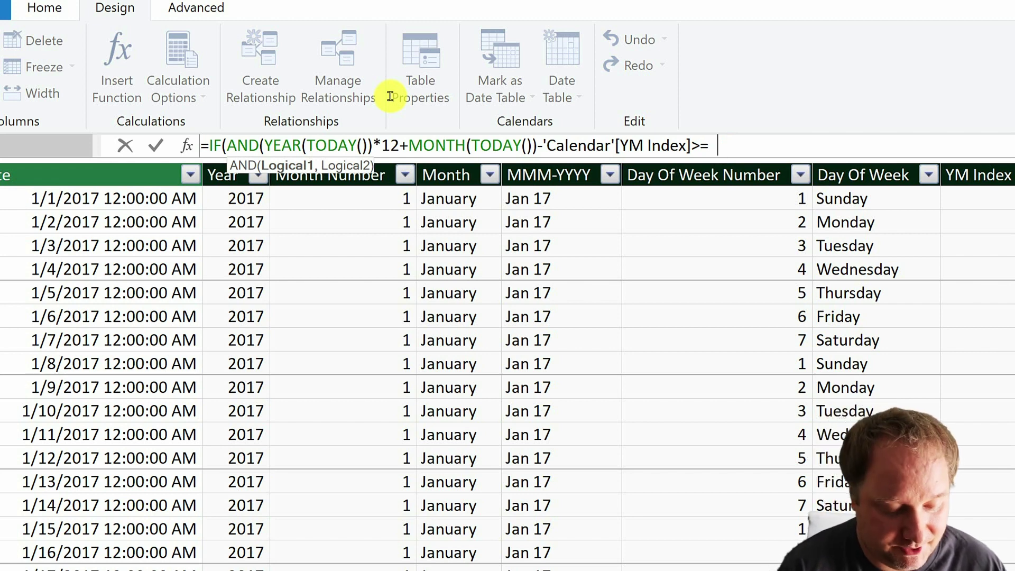
text( 0,)
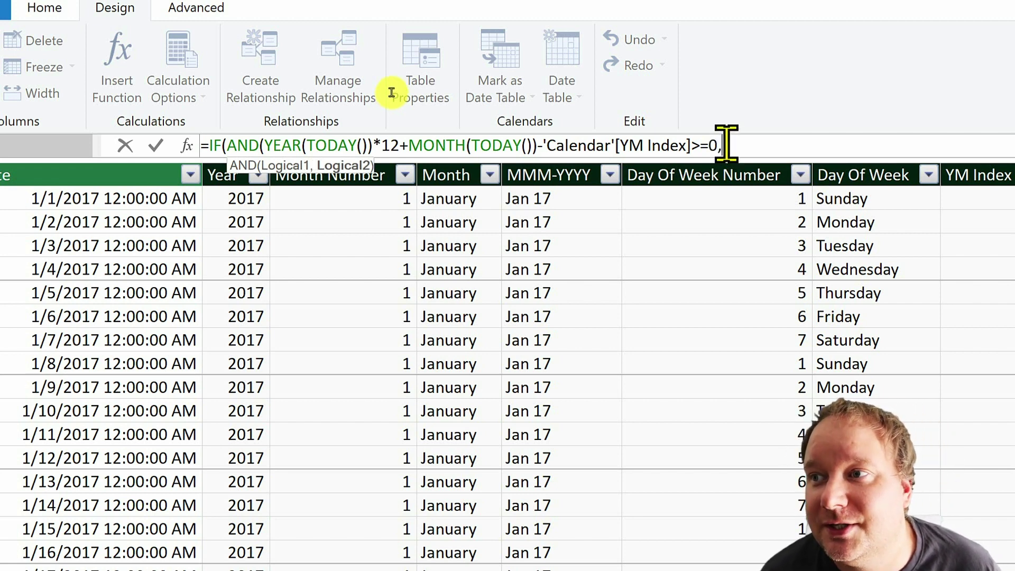
Copy the YEAR(TODAY())*12+MONTH(TODAY())-'Calendar'[YM Index]>=0 condition and paste it as the second argument of AND.
key(BackSpace)
click(389, 92)
drag(721, 142, 265, 149)
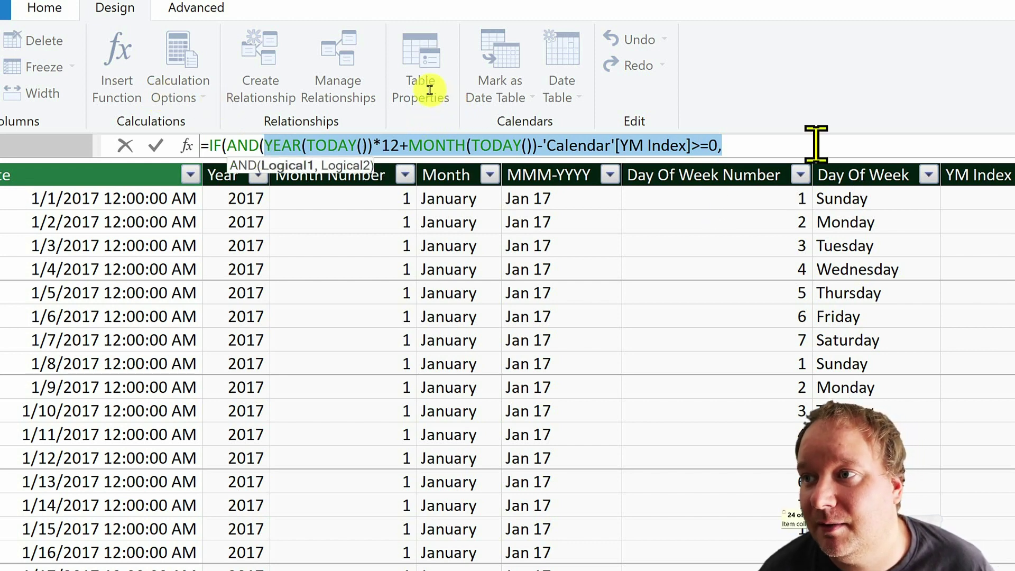
click(797, 141)
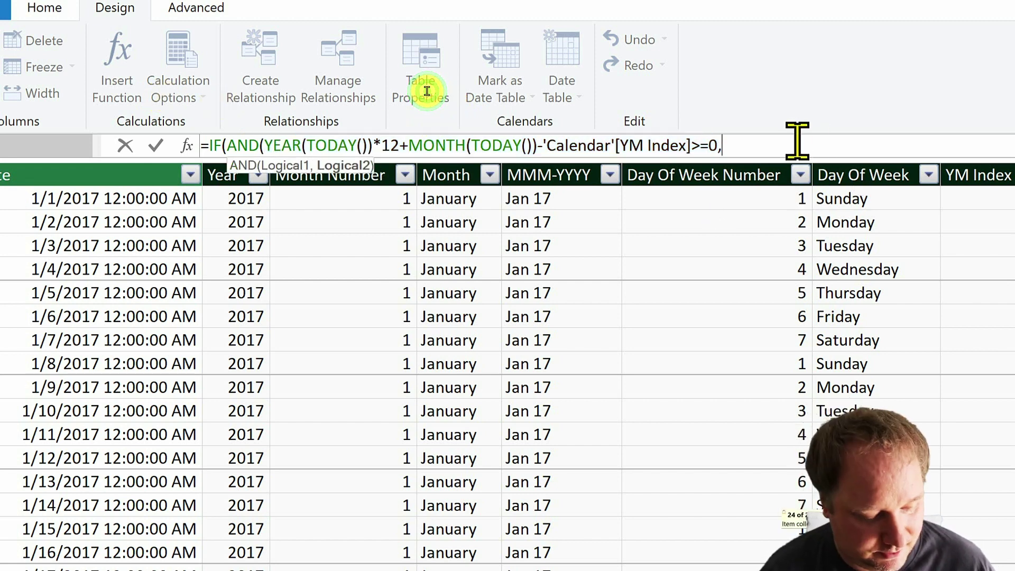
key(ctrl+v)
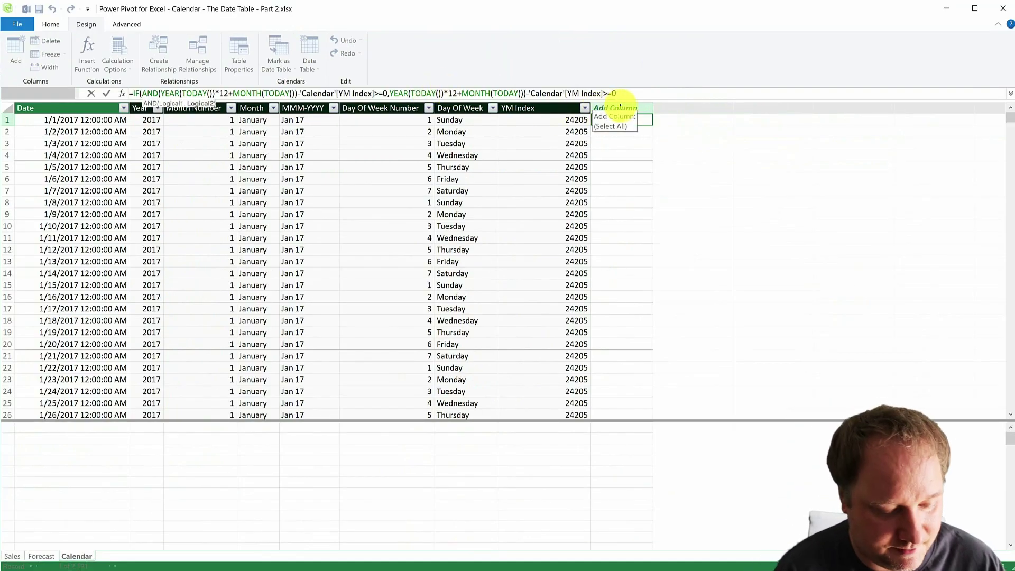
Close the AND function and replace the second condition's >=0 comparison with <13.
text())
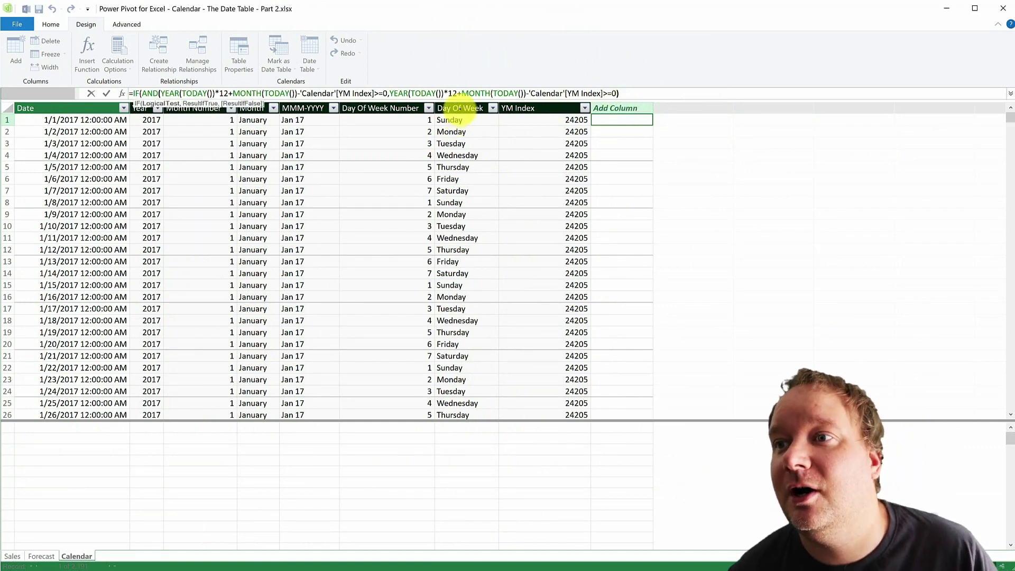
click(613, 93)
key(BackSpace)
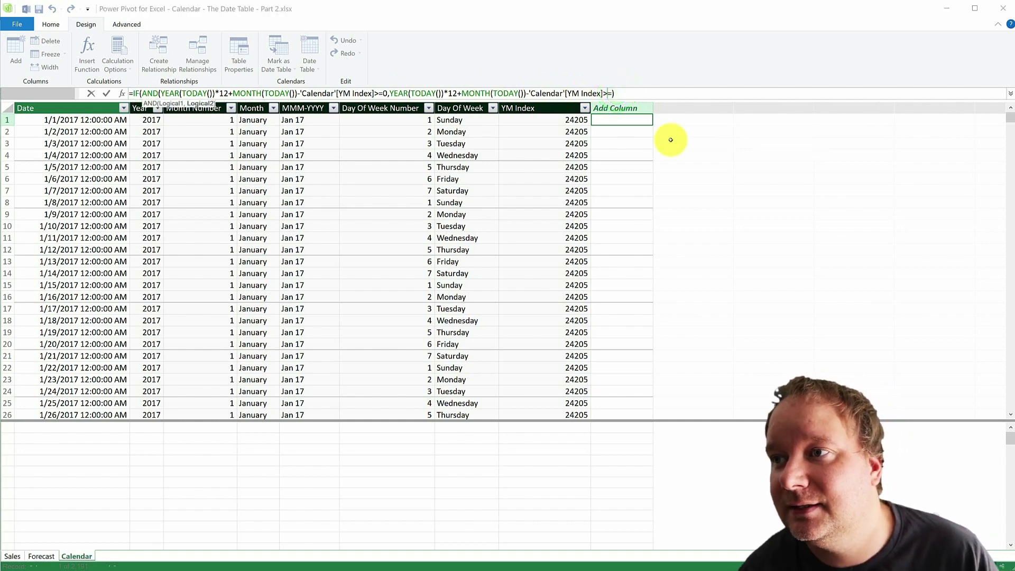
key(BackSpace)
key(BackSpace)
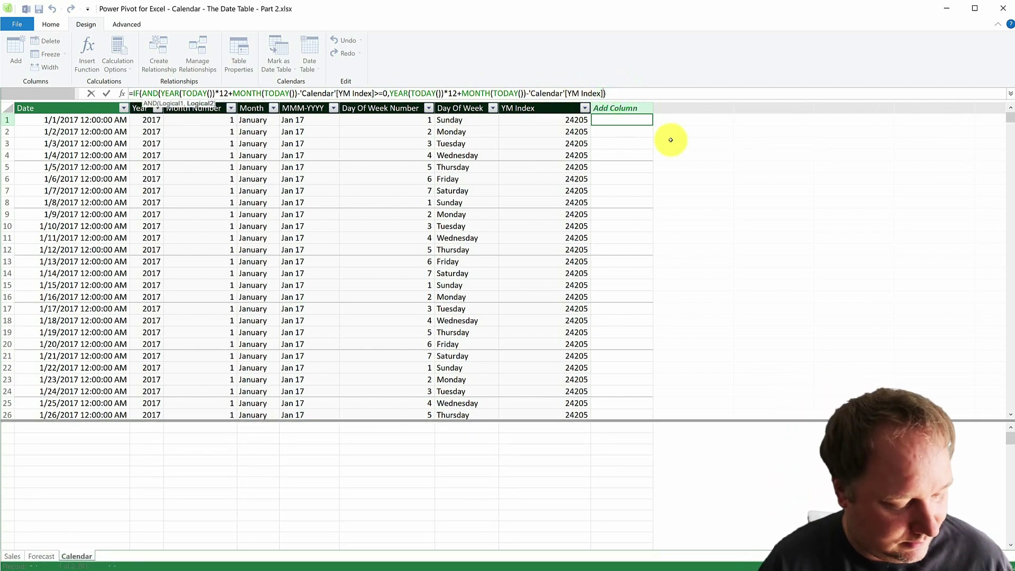
text(<13)
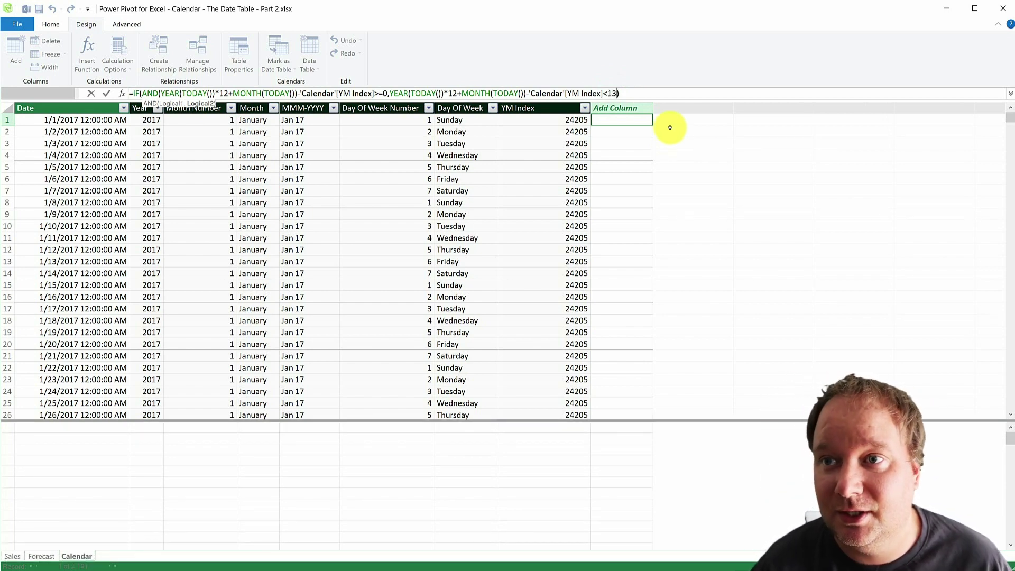
Complete the IF formula with 1 as the true result and 0 as the false result, and commit the column.
click(660, 95)
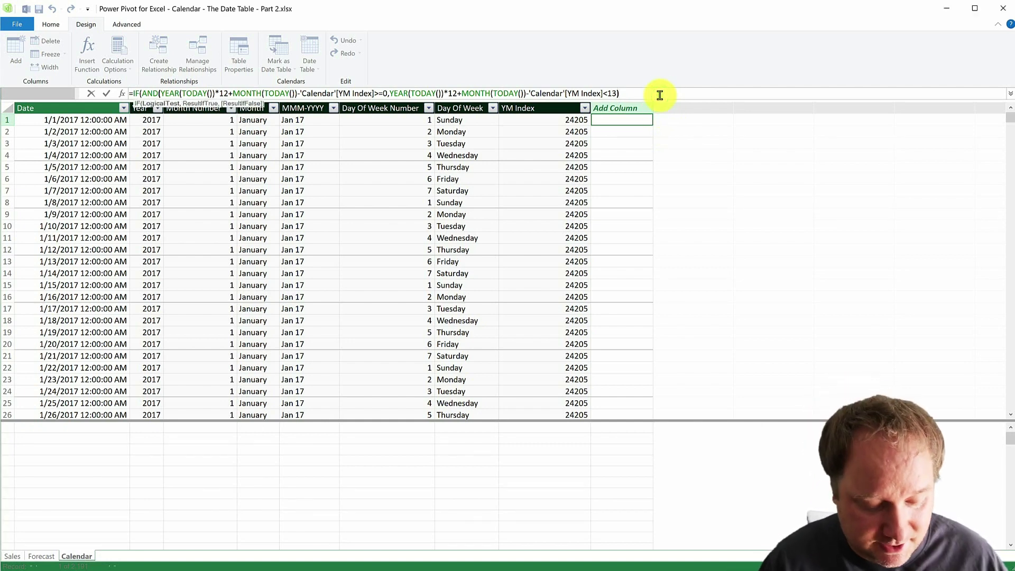
text(,)
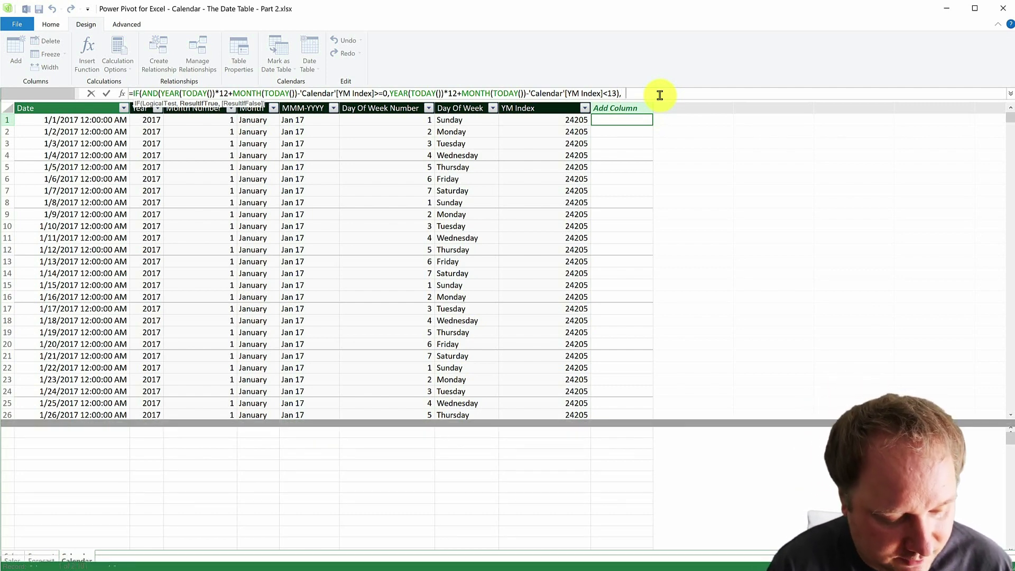
key(BackSpace)
text(1,0))
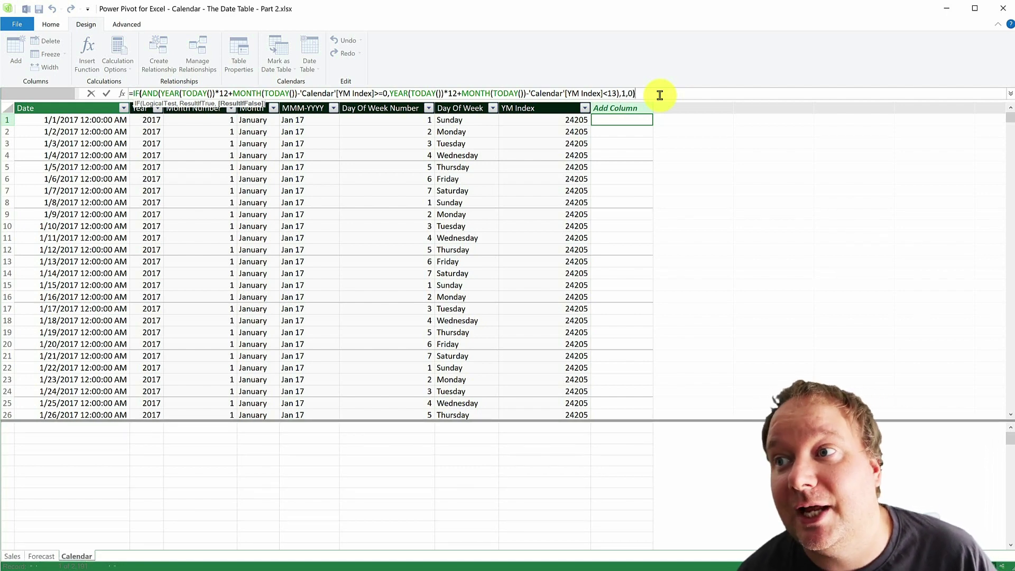
key(Return)
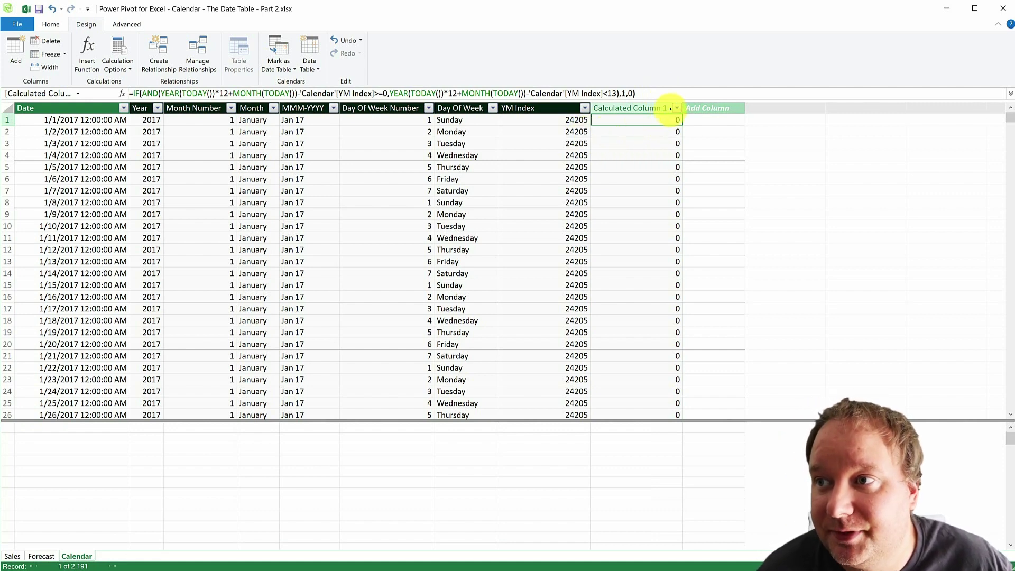
Filter the new calculated column to only the rows with value 1 and look through the remaining dates.
click(677, 108)
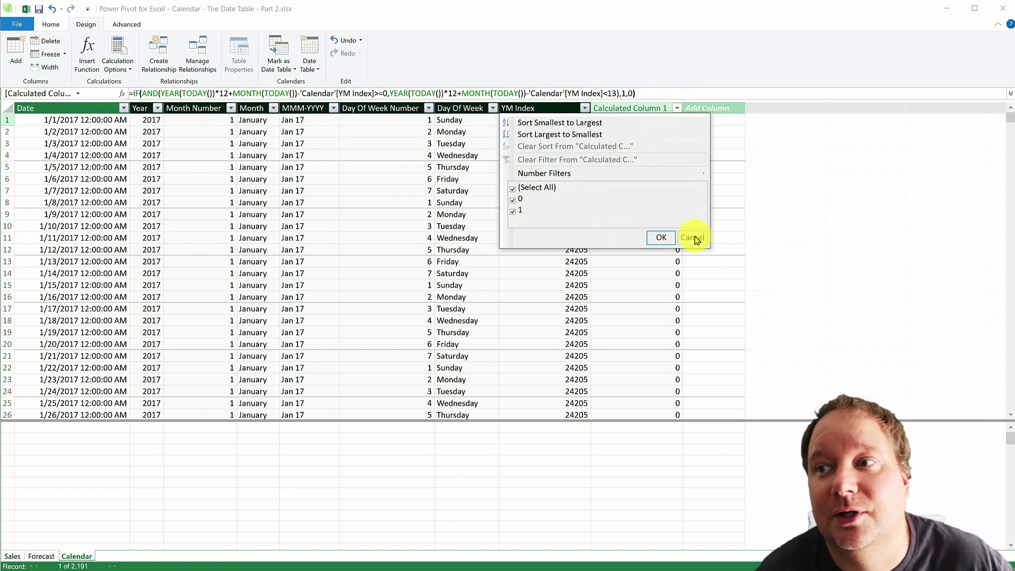
click(514, 199)
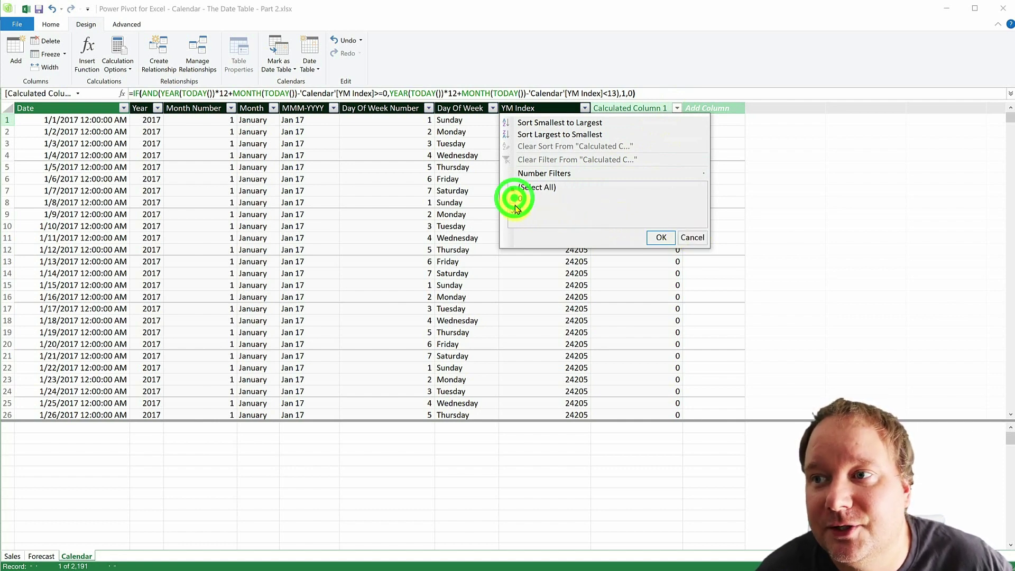
click(656, 236)
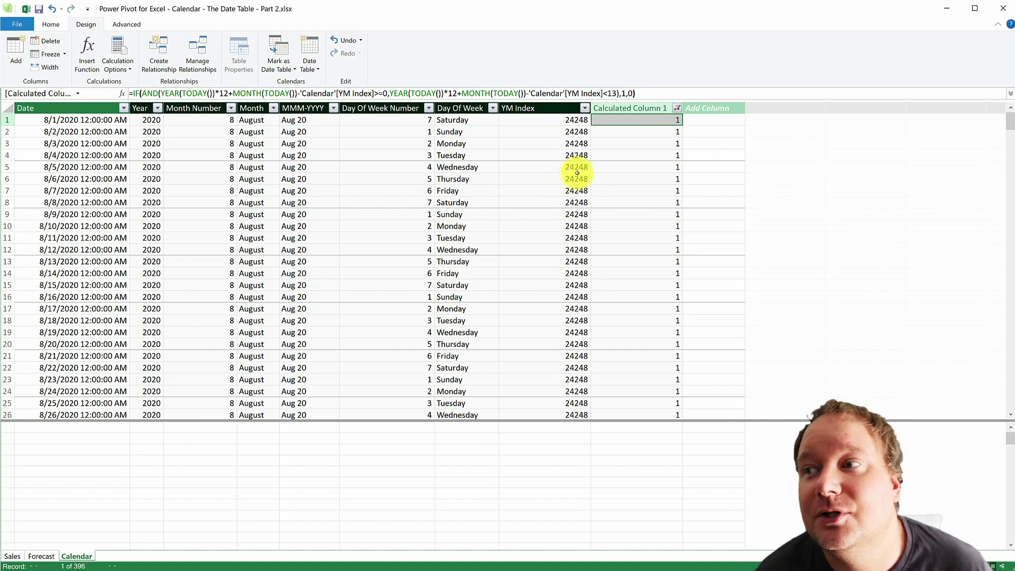
scroll(399, 264, down, 5)
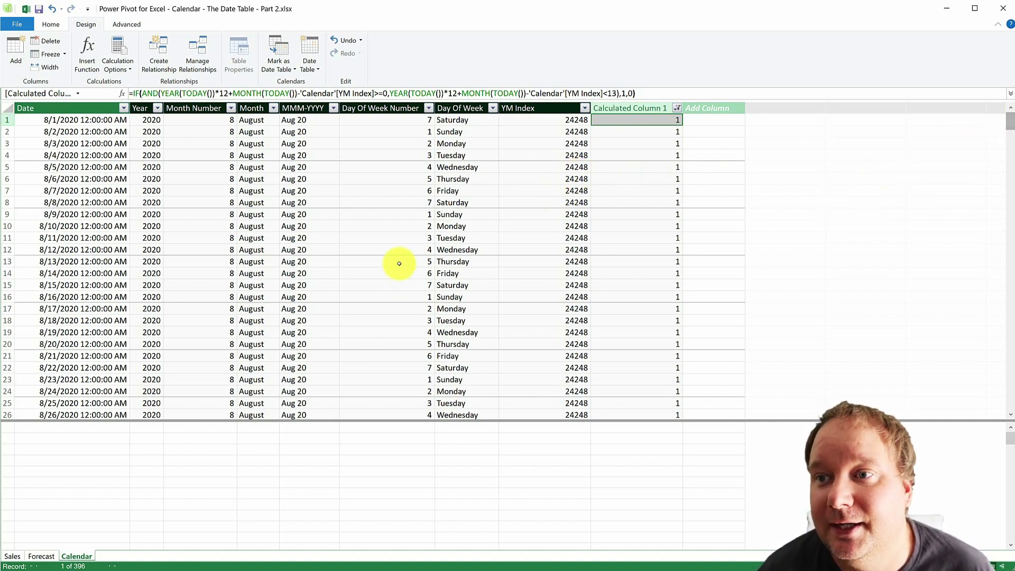
scroll(399, 263, down, 7)
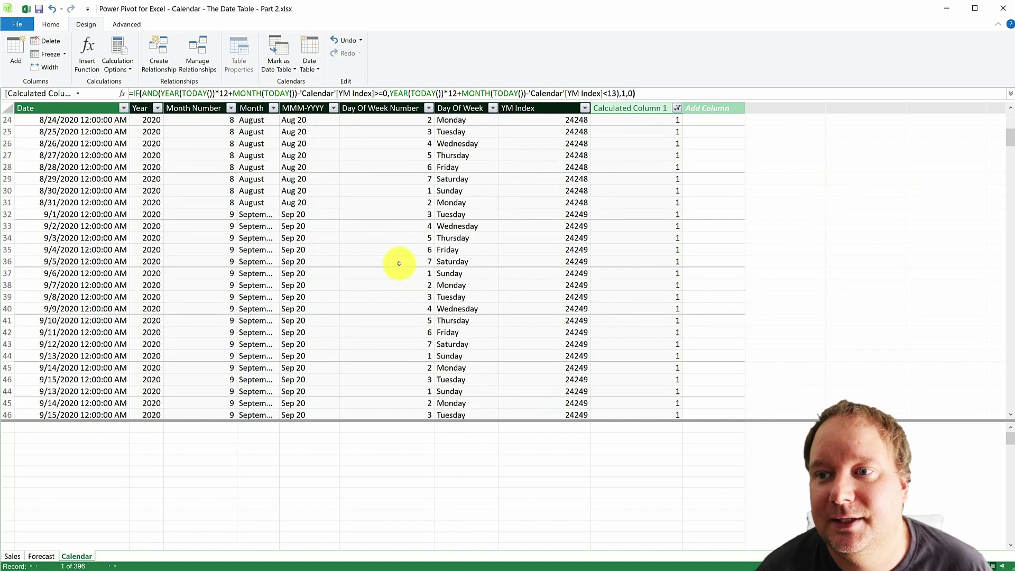
scroll(399, 263, up, 10)
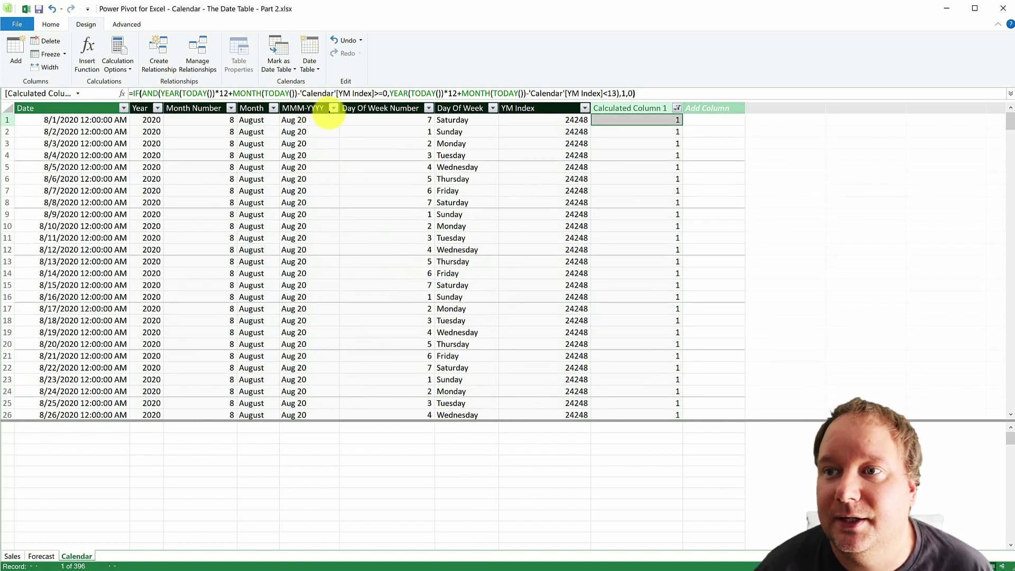
Examine the full list of months available in the MMM-YYYY column's filter, leaving that filter unchanged.
click(333, 109)
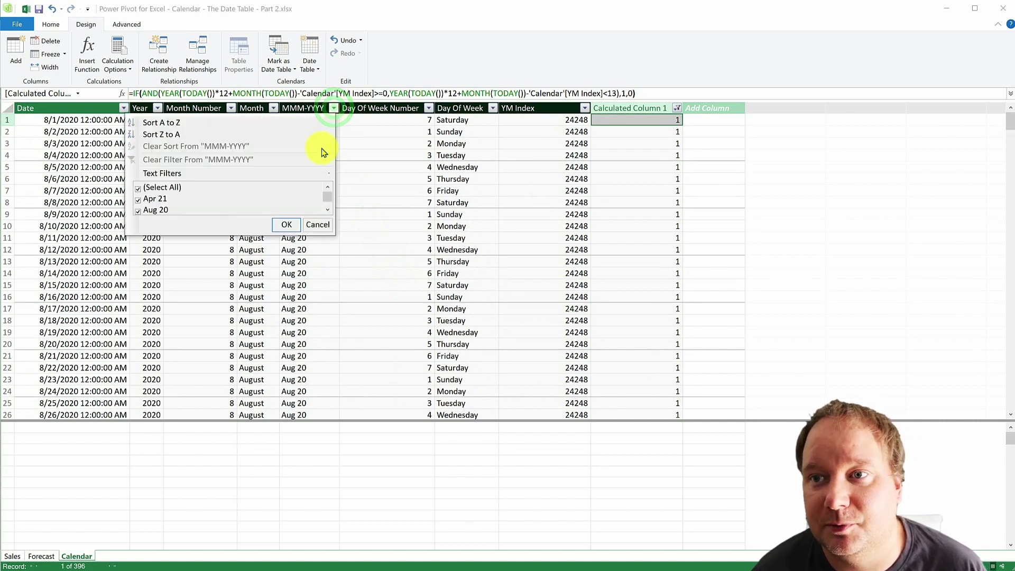
drag(334, 233, 351, 389)
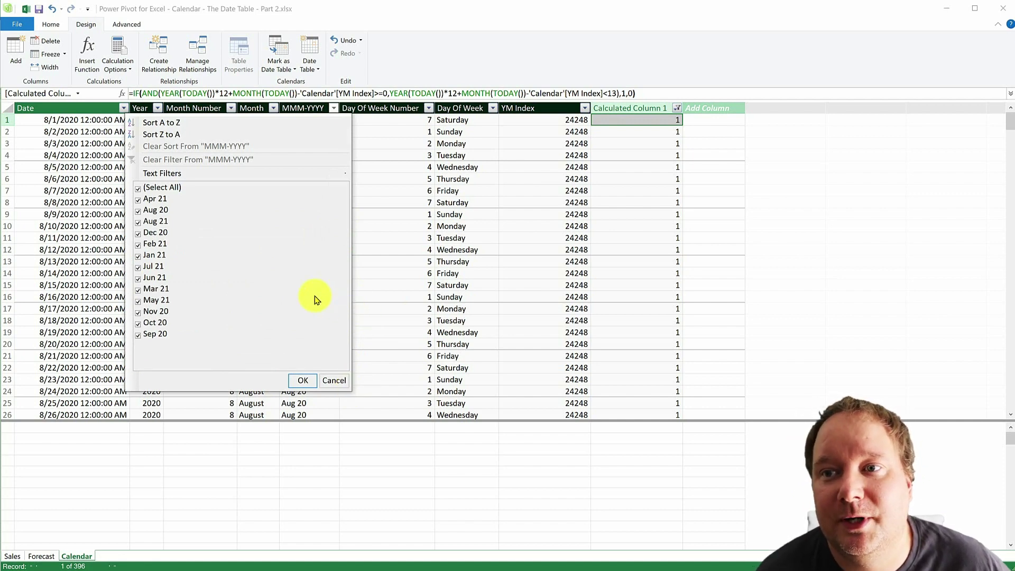
click(637, 123)
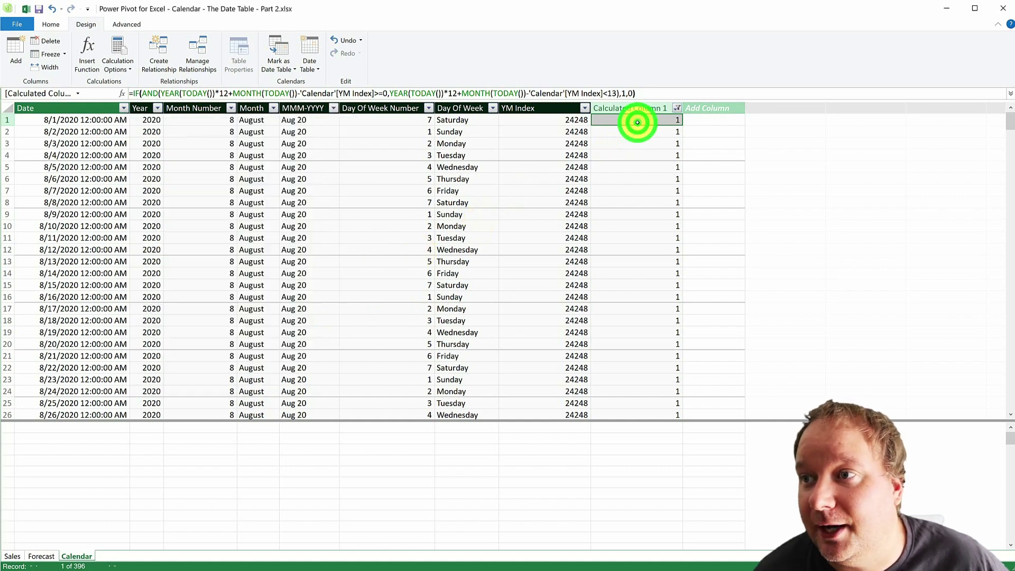
Include the rows with value 0 again in the calculated column's filter.
click(678, 108)
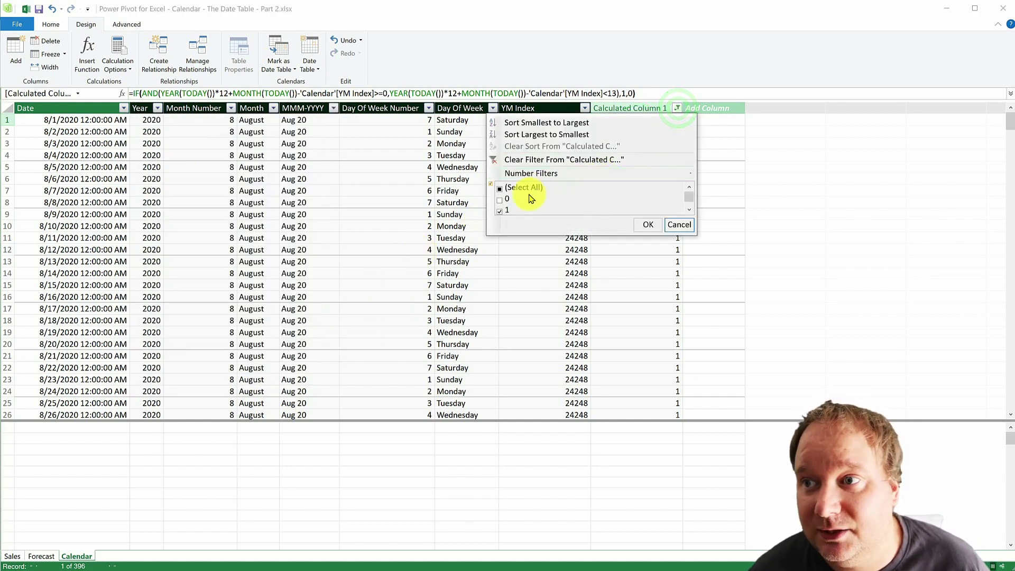
click(504, 200)
click(643, 223)
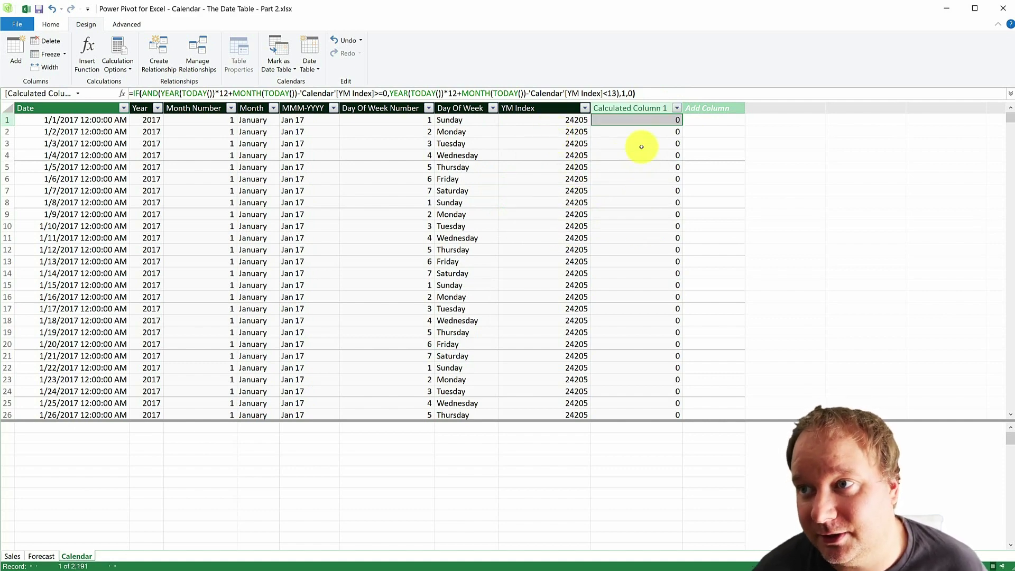
Rename the new calculated column as Rolling 13.
double_click(639, 108)
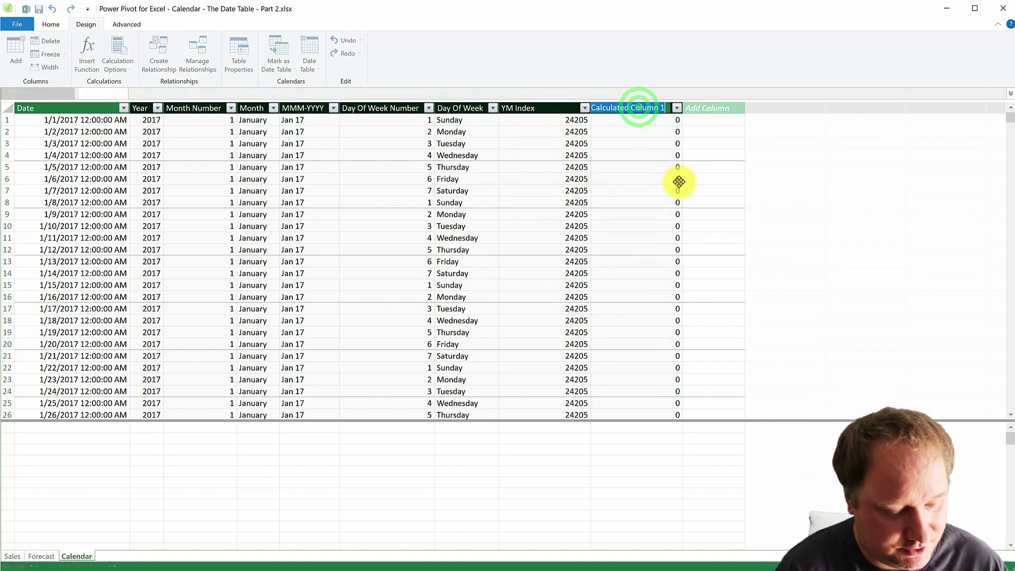
text(Rollin)
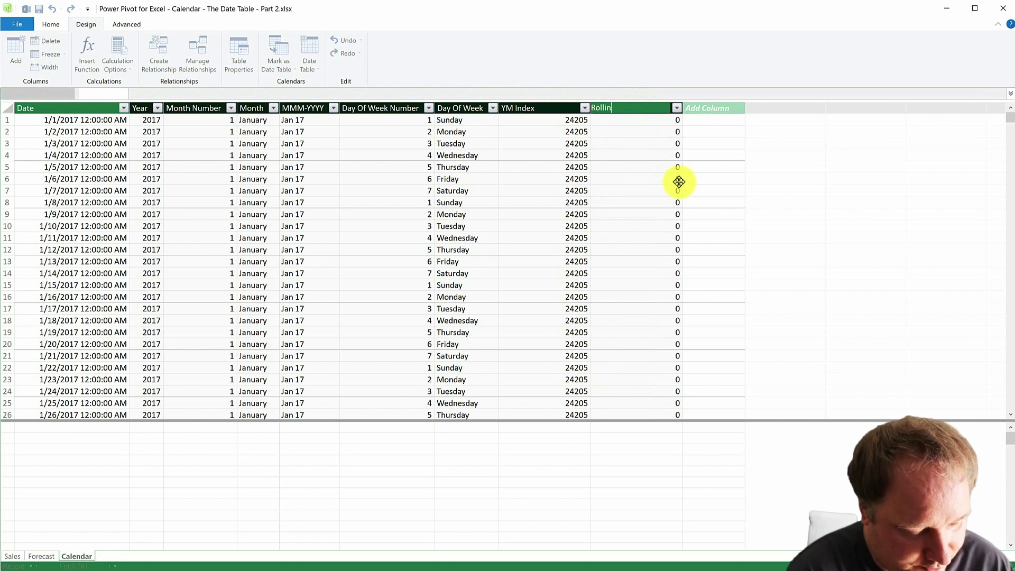
text(g 13)
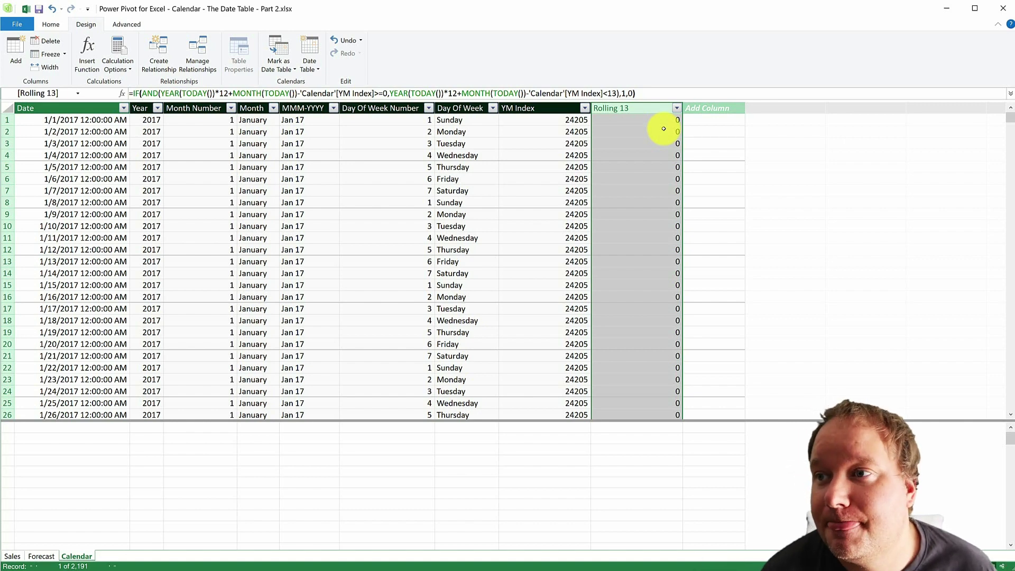
Start a new calculated column after Rolling 13 with the formula =IF(.
click(711, 120)
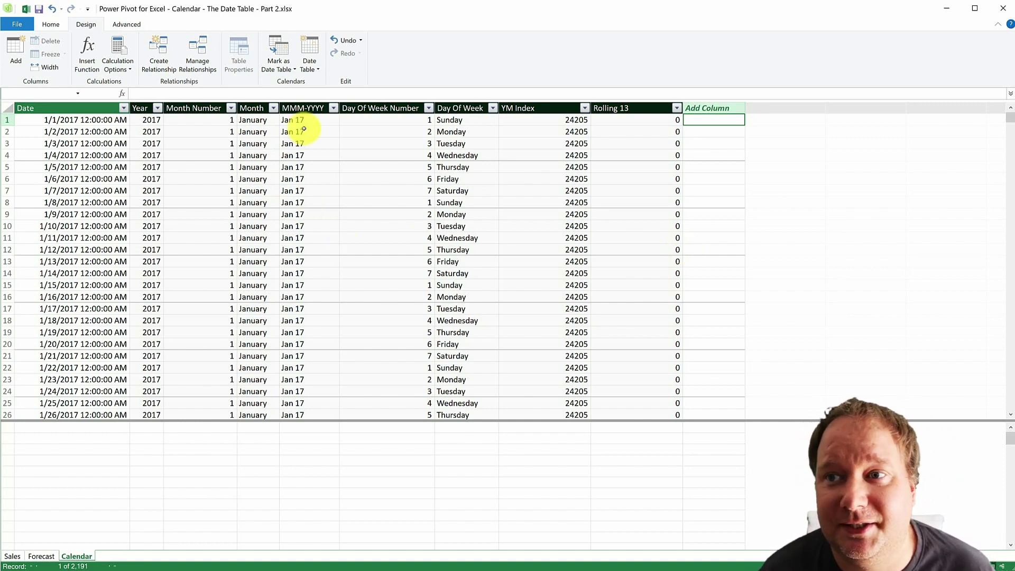
drag(306, 119, 308, 332)
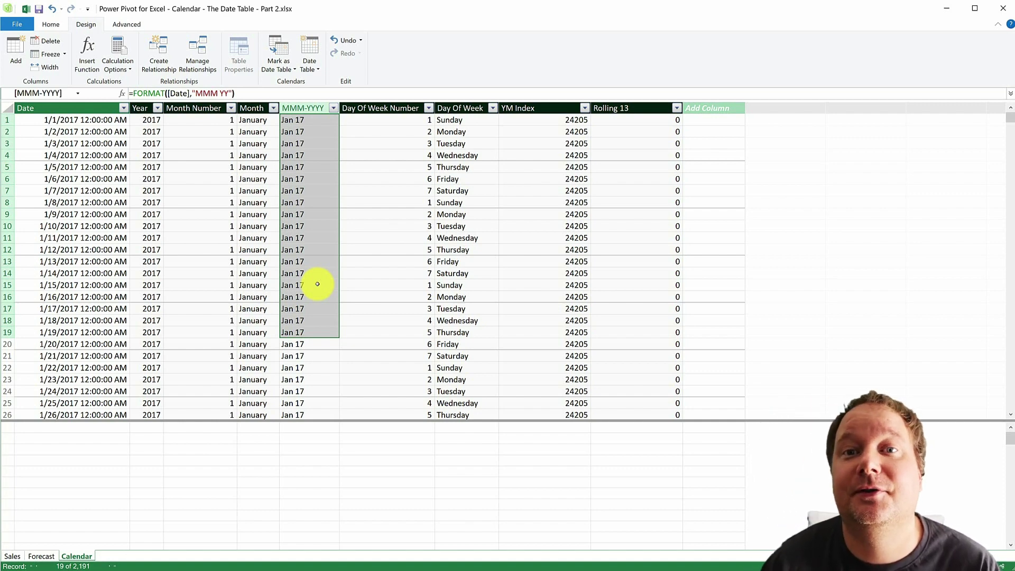
click(712, 120)
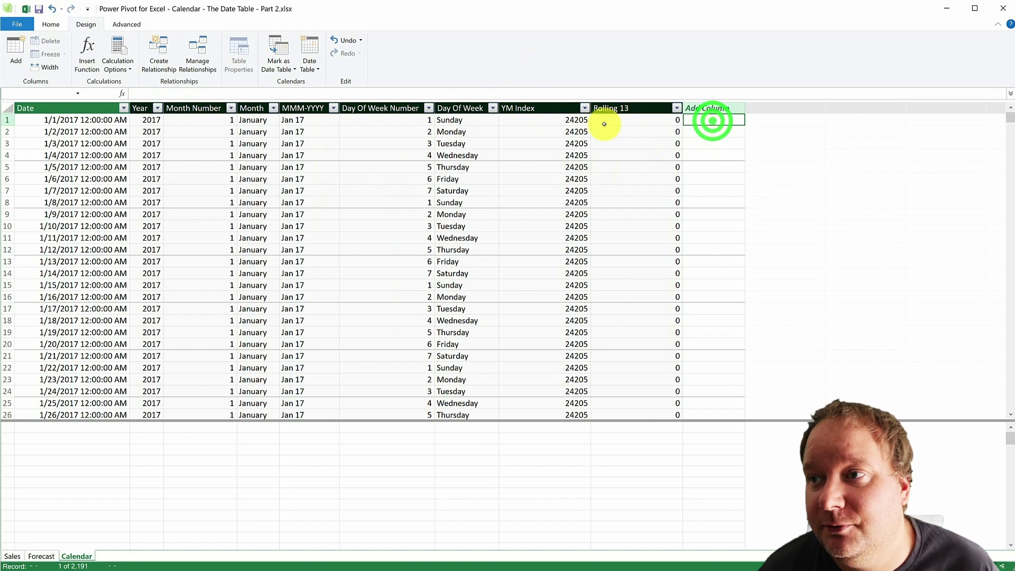
click(552, 93)
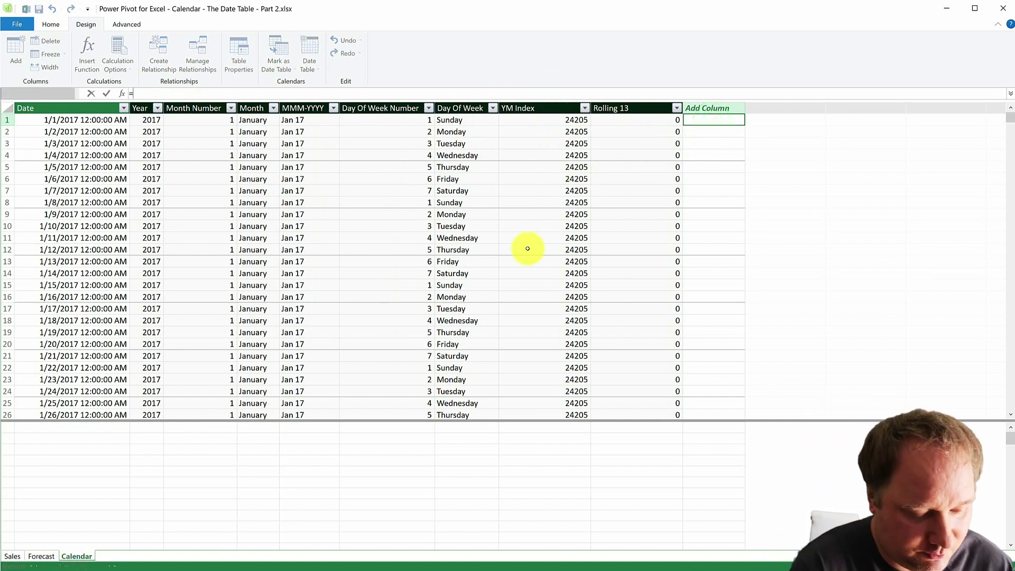
text(=IF)
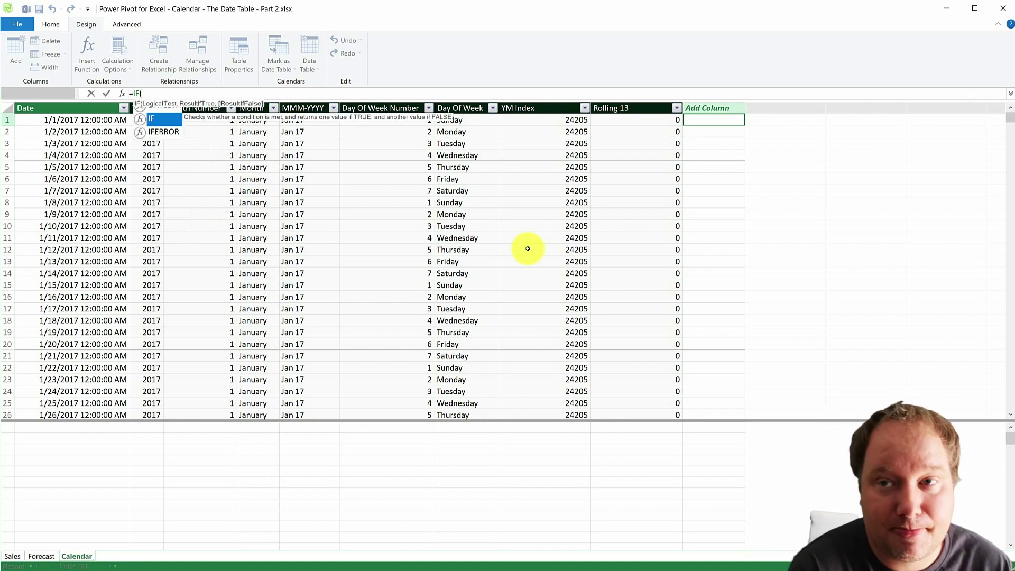
text(()
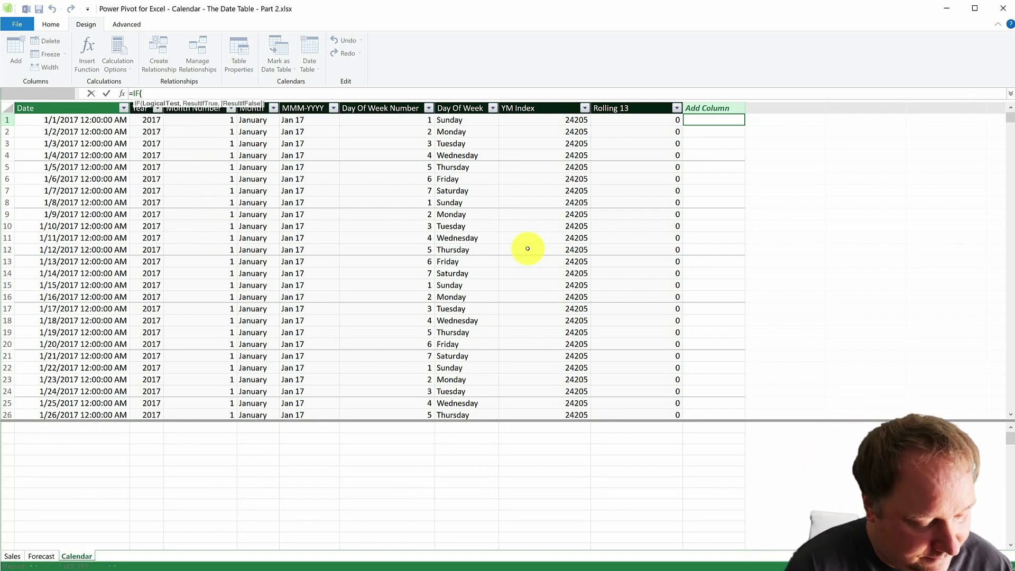
Enter YEAR(TODAY())*12+MONTH(TODAY()) as the beginning of the IF function's logical test.
text(YEAR()
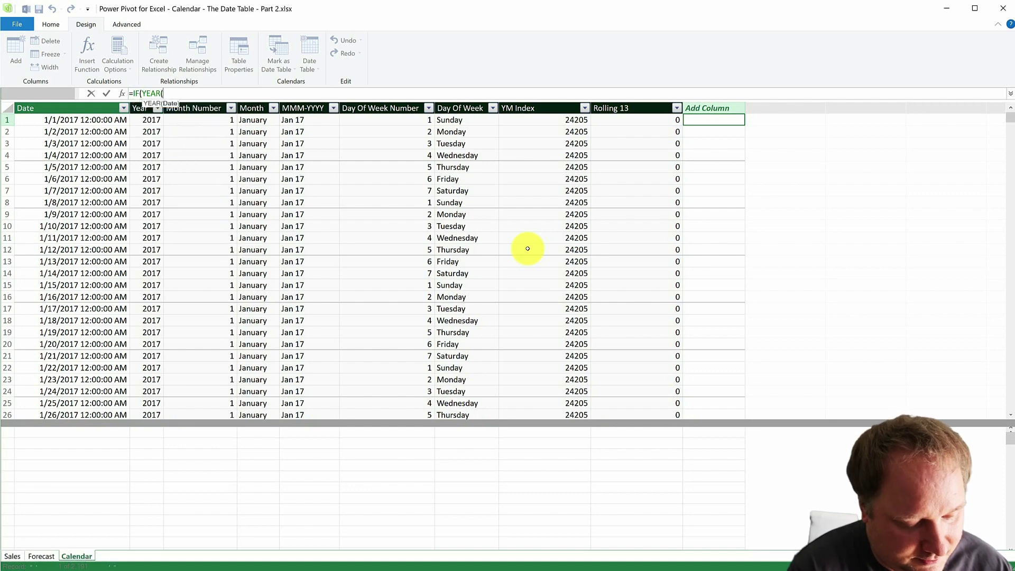
text(TOD)
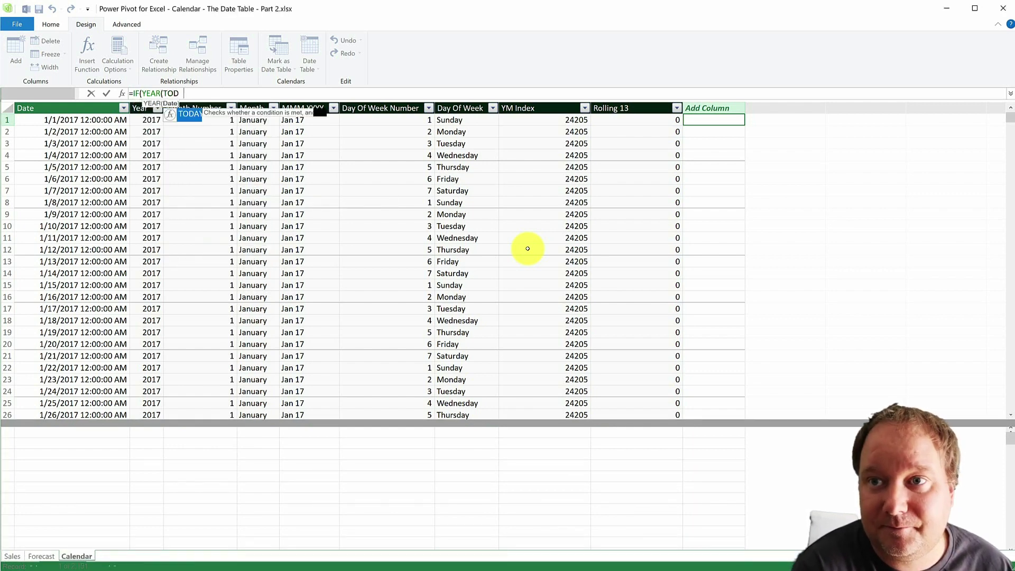
text(AY())*)
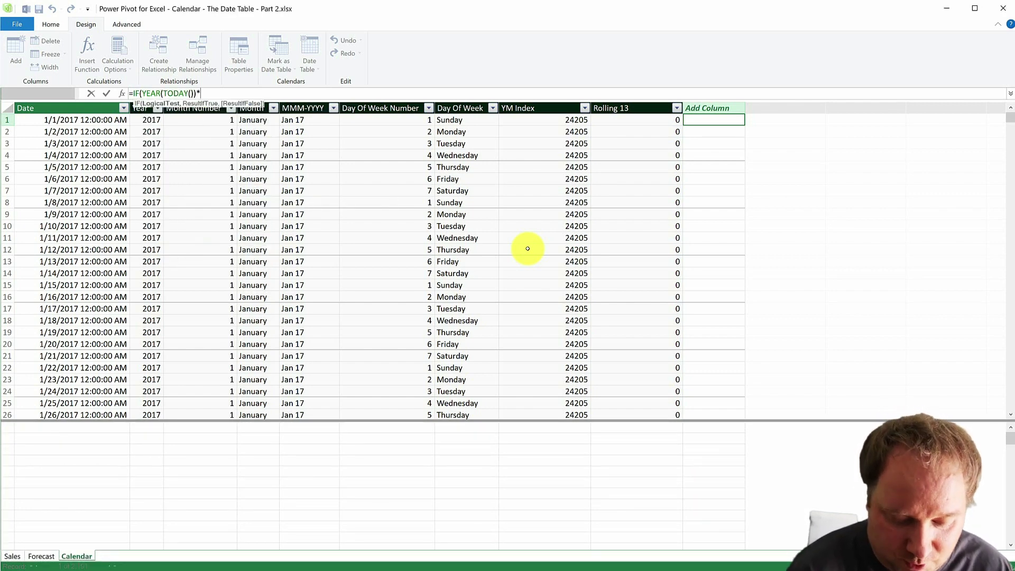
text(12+)
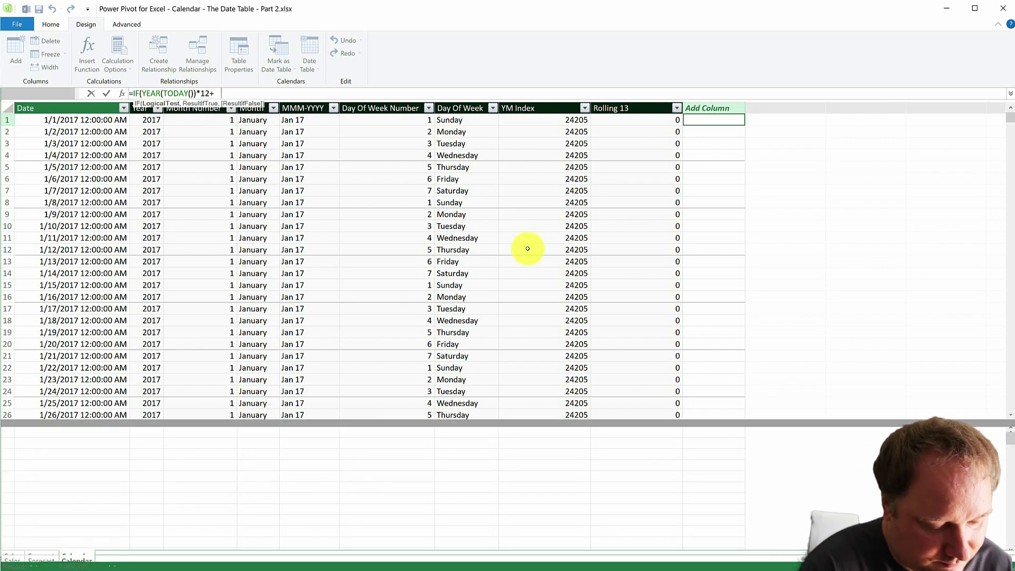
text(MONTH()
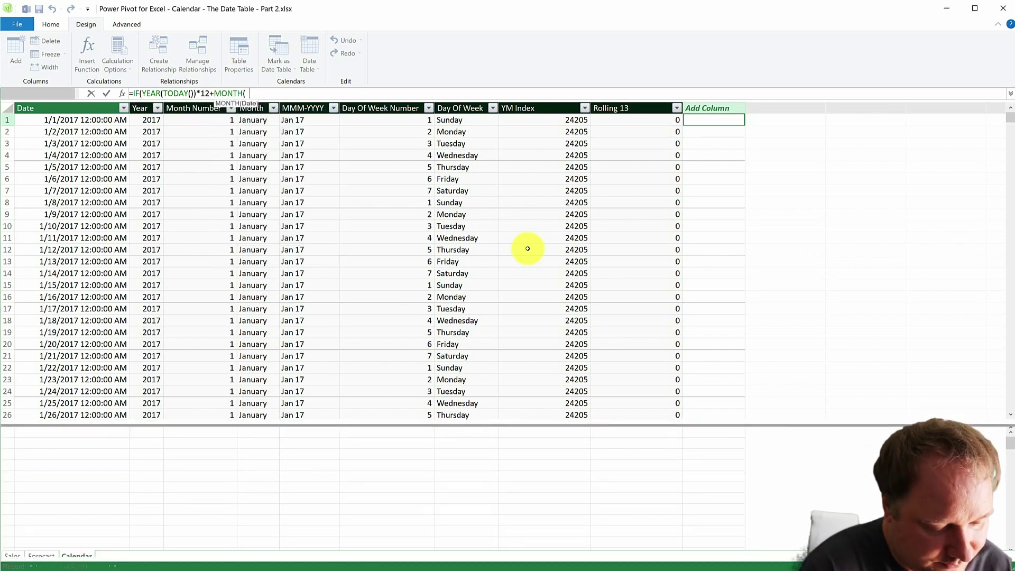
text(TODAY)
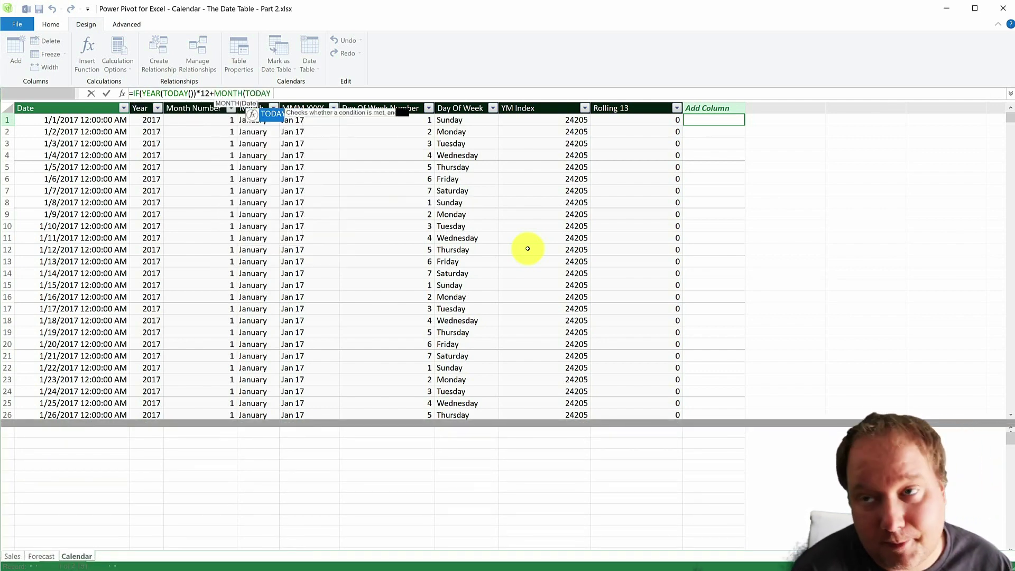
text(()))
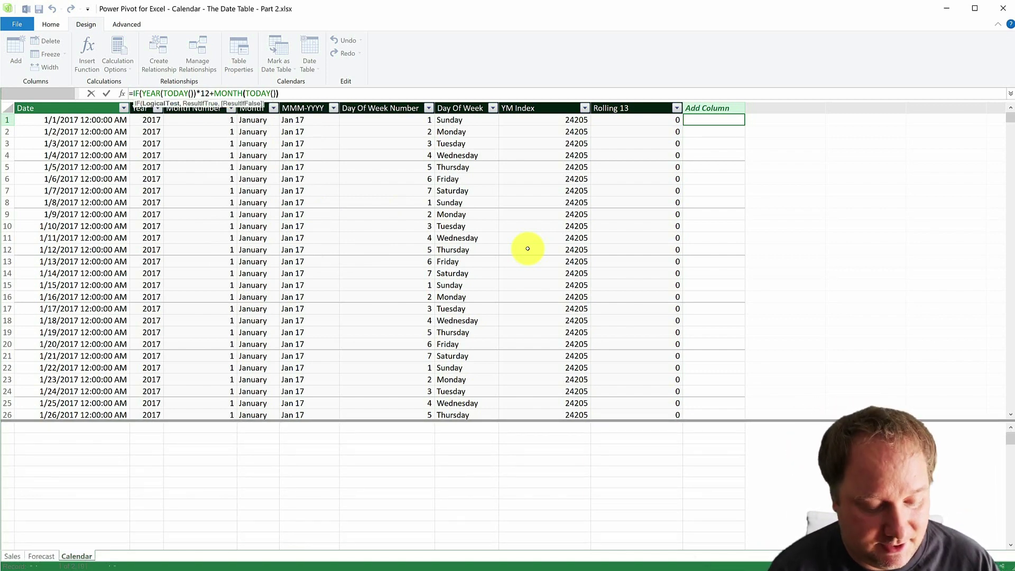
Complete the IF function's logical test by comparing today's year-month value with ='Calendar'[YM Index].
text(=)
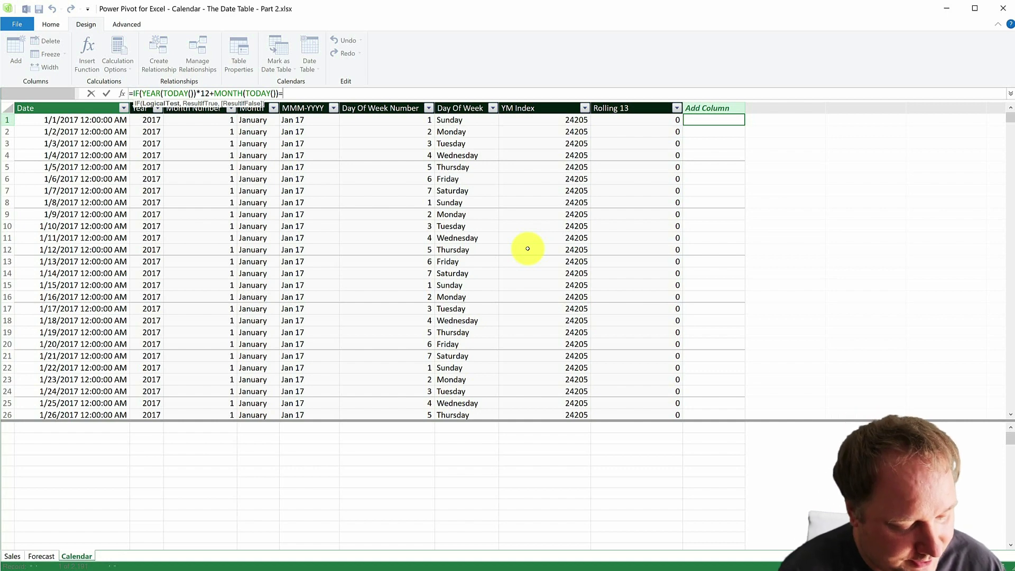
text(YM)
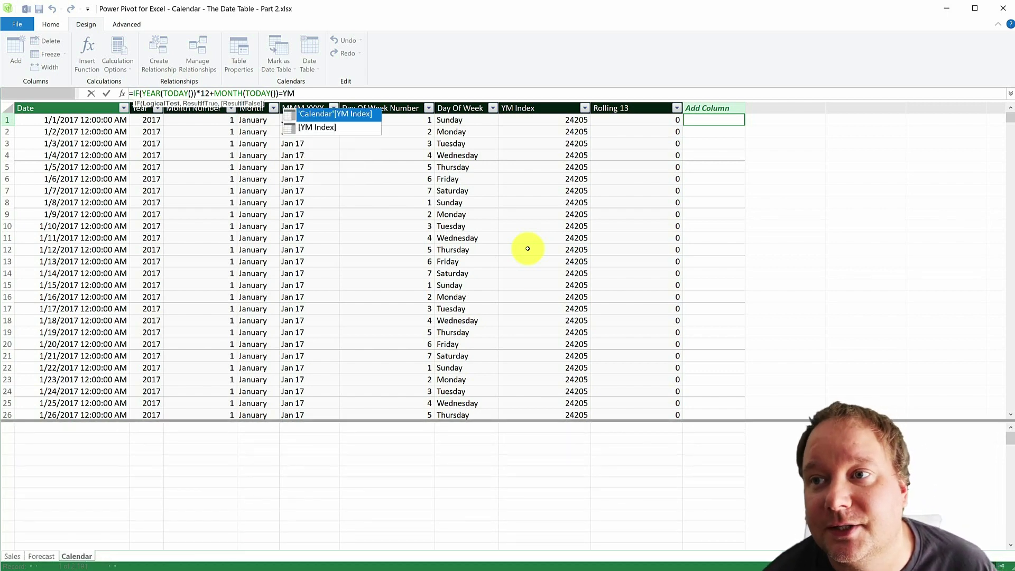
key(Tab)
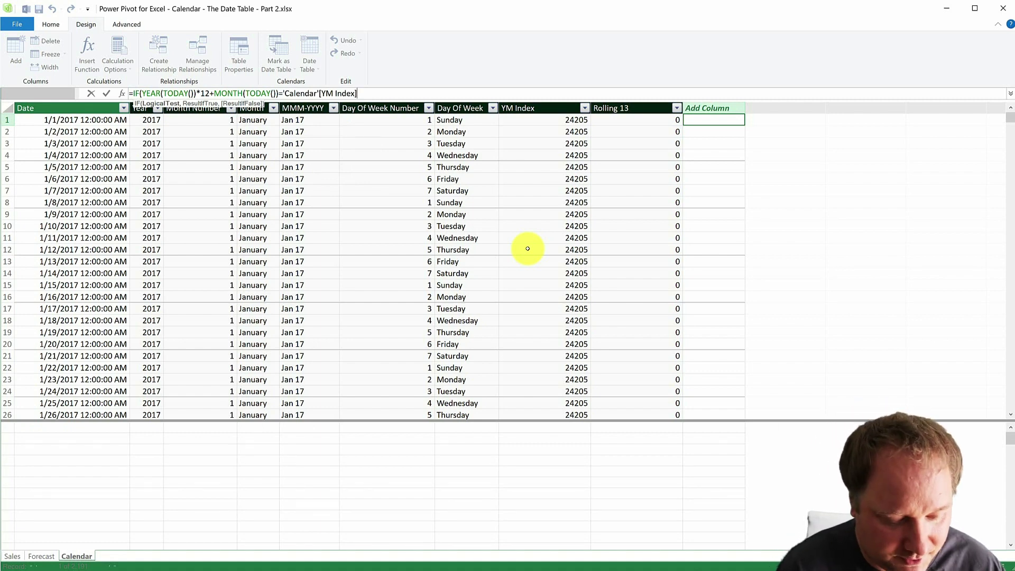
Finish the IF formula with "Current Month" as the true result and 'Calendar'[MMM-YYYY] as the false result, and commit it.
text(,)
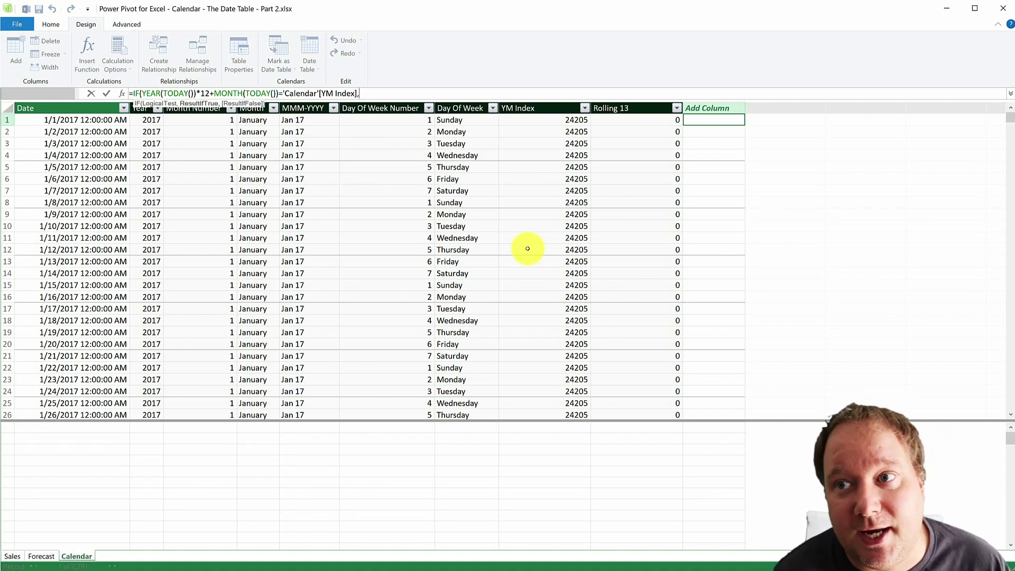
text(")
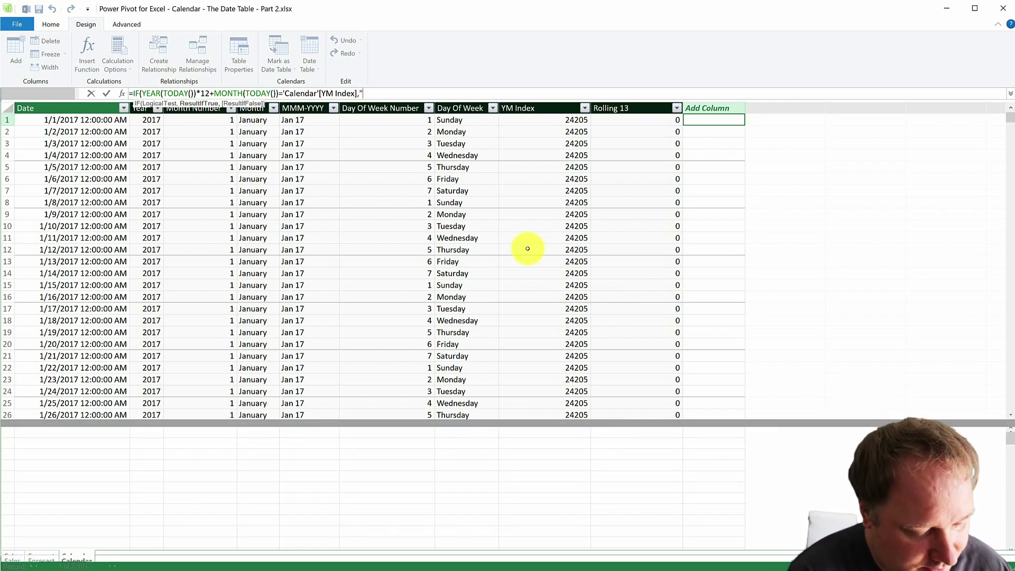
text(Current Month")
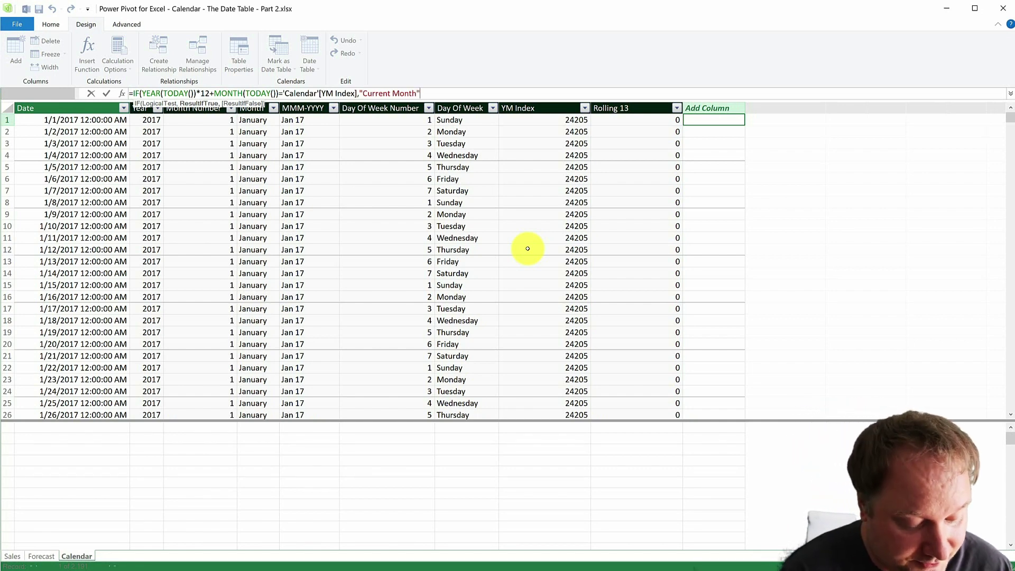
text(,)
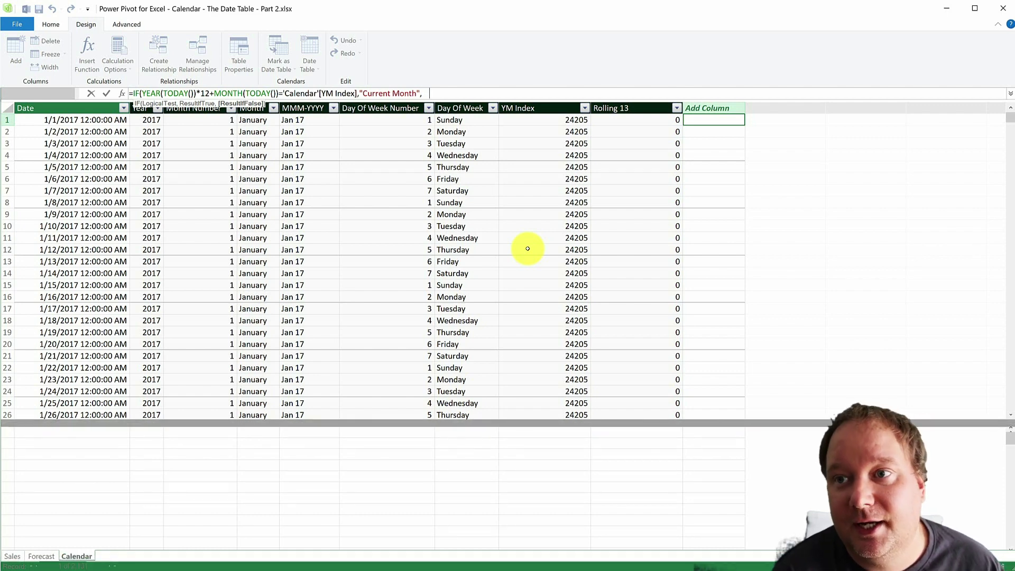
text(MMM)
key(Tab)
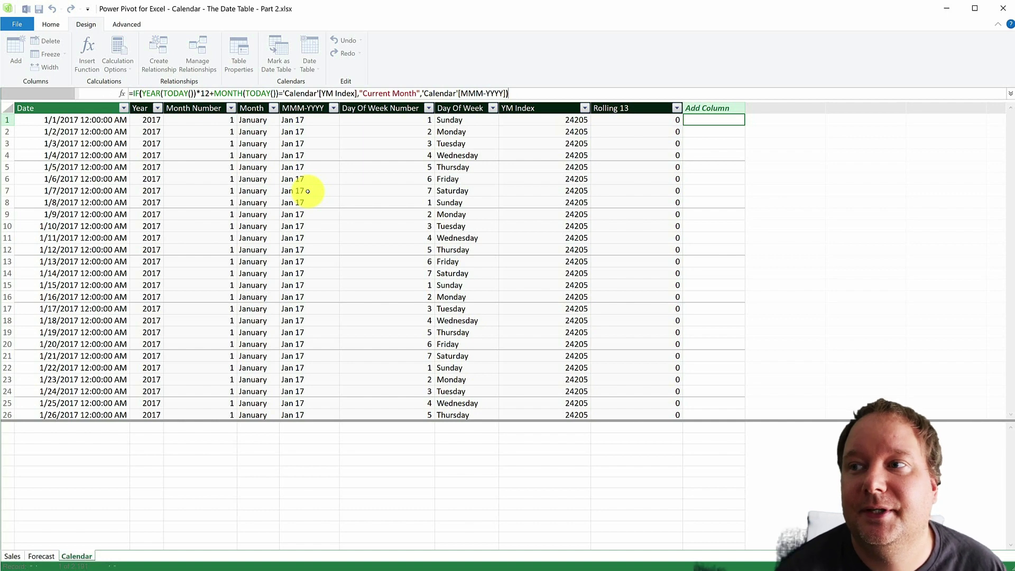
key(Return)
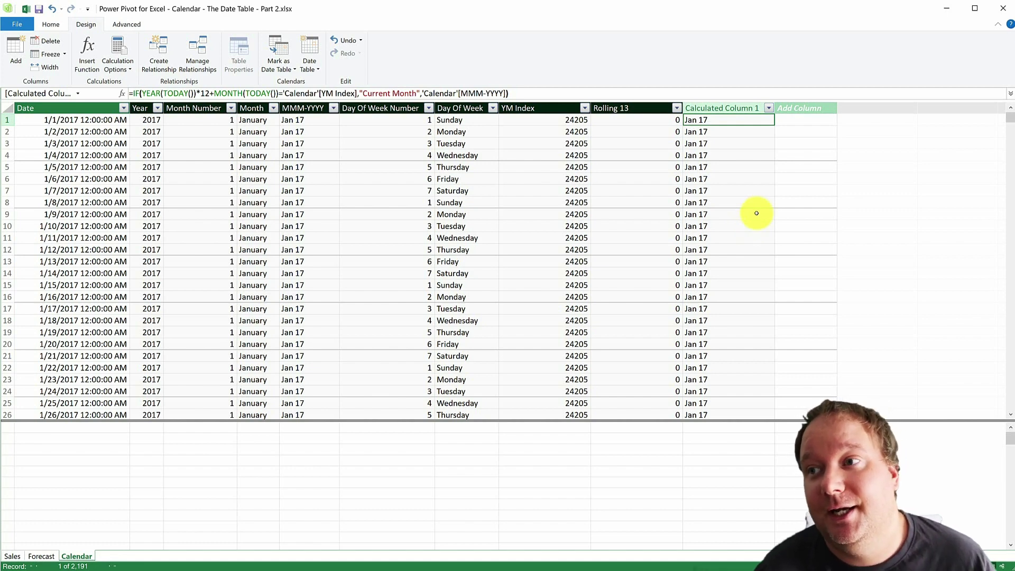
Rename the new calculated column after Rolling 13 as CM.
double_click(730, 108)
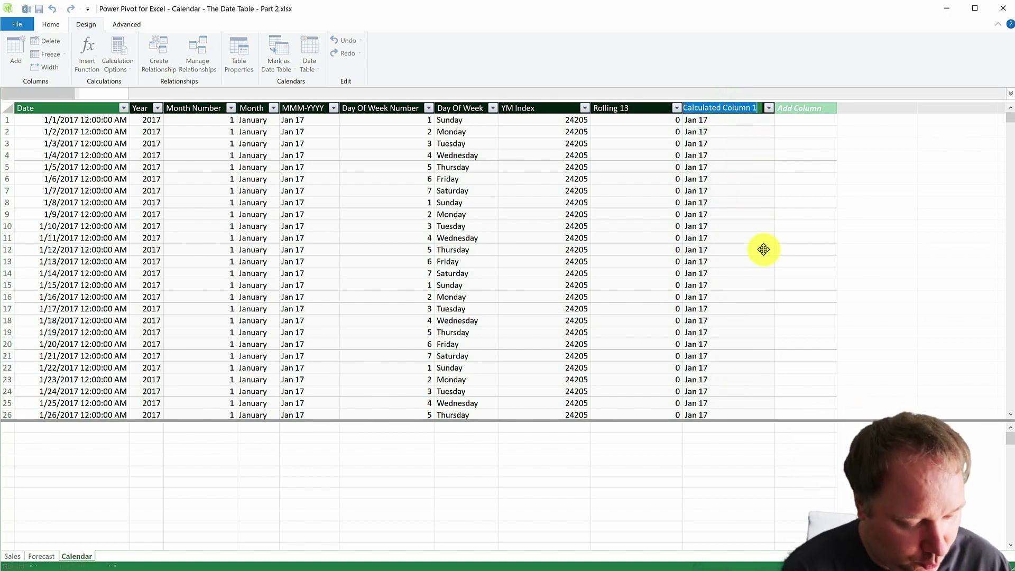
text(CM)
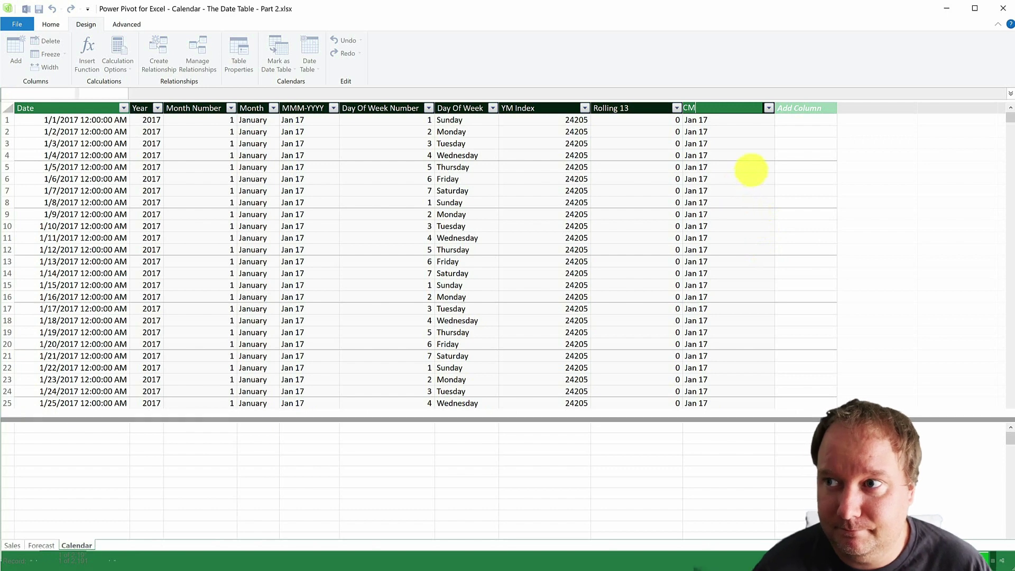
key(Return)
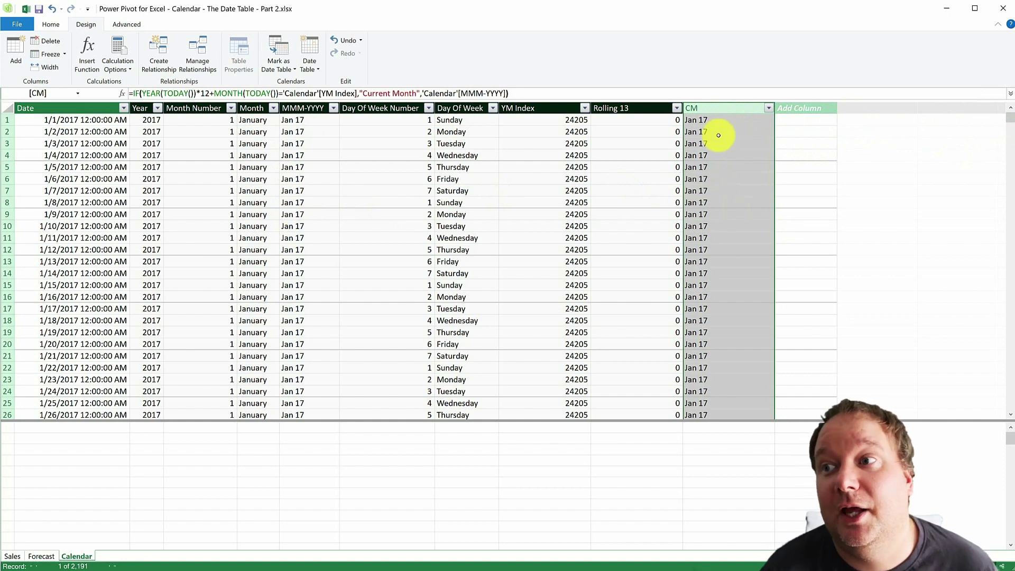
click(539, 109)
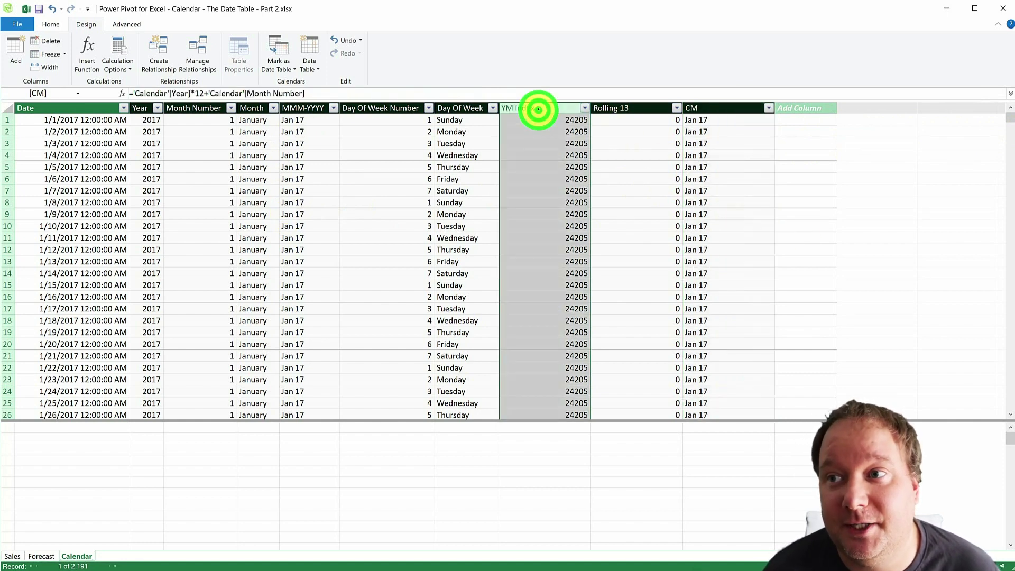
click(720, 107)
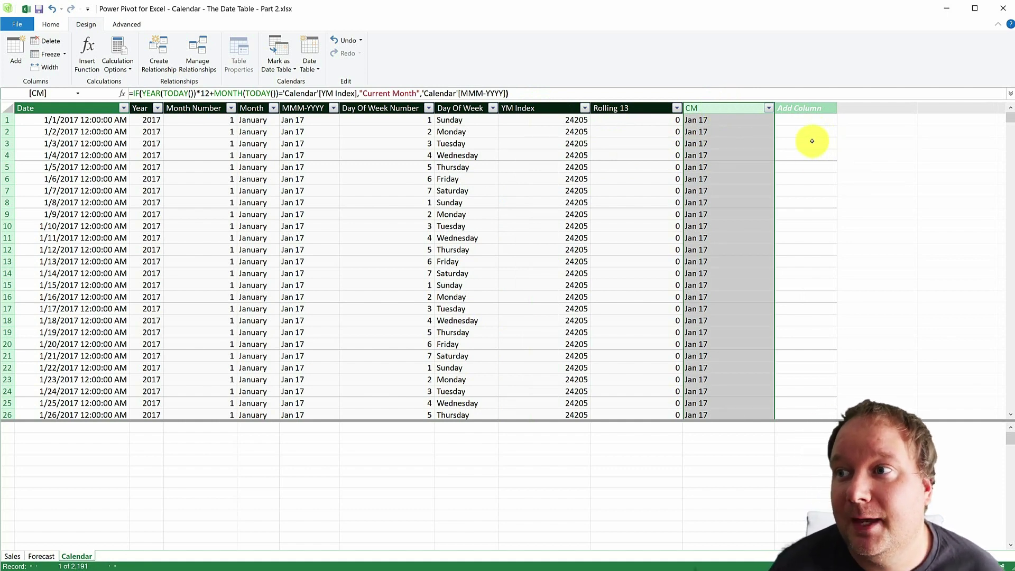
Start a calculated column after CM with the formula =IF(YEAR(TODAY())='Calendar'[Year].
click(800, 120)
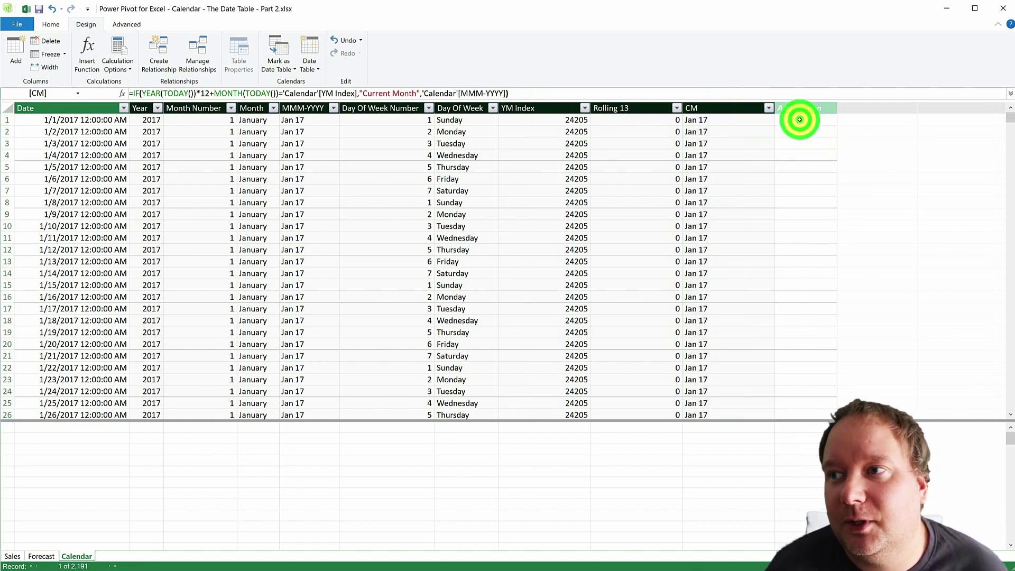
click(172, 92)
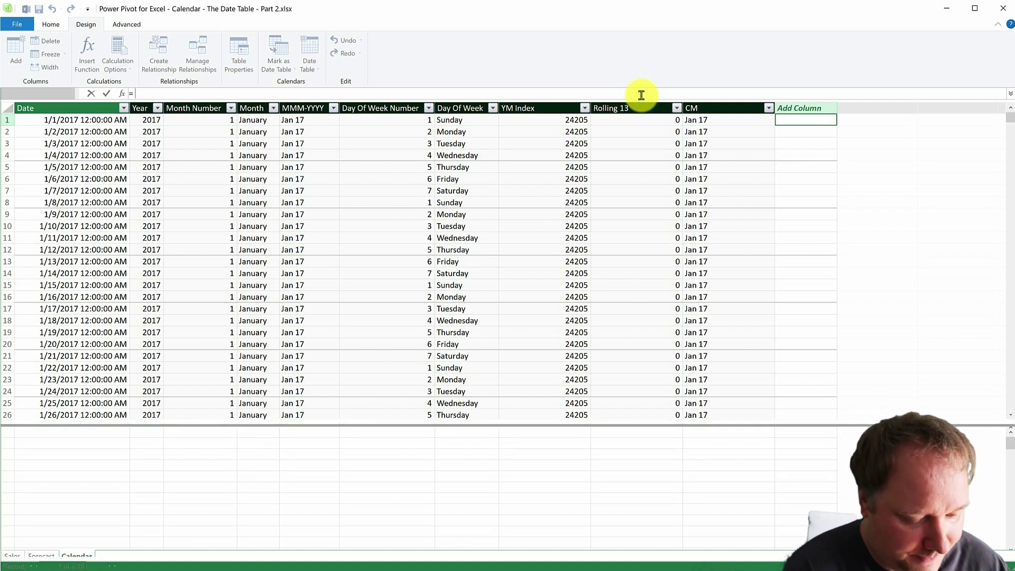
text(IF()
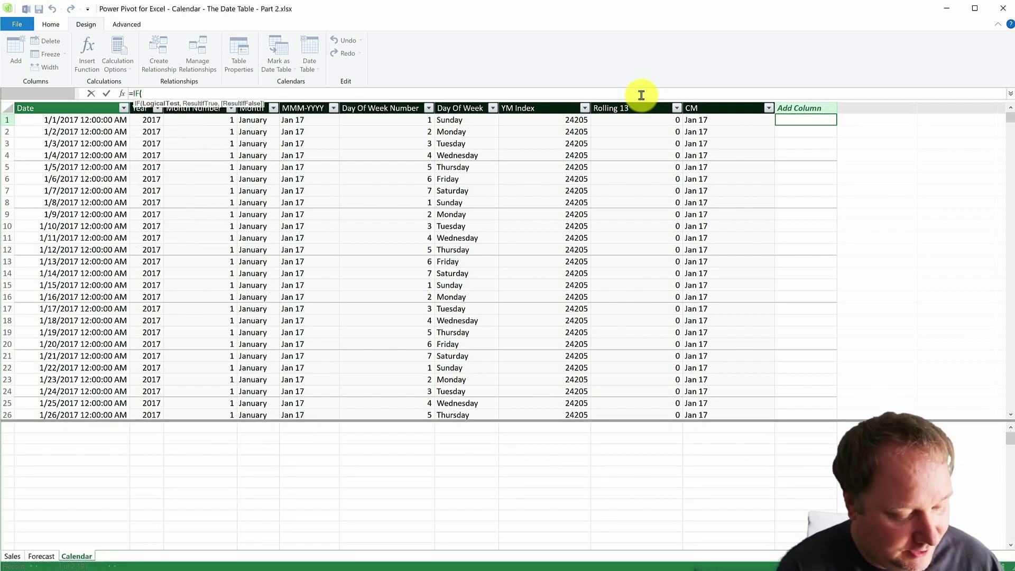
text(YEAR()
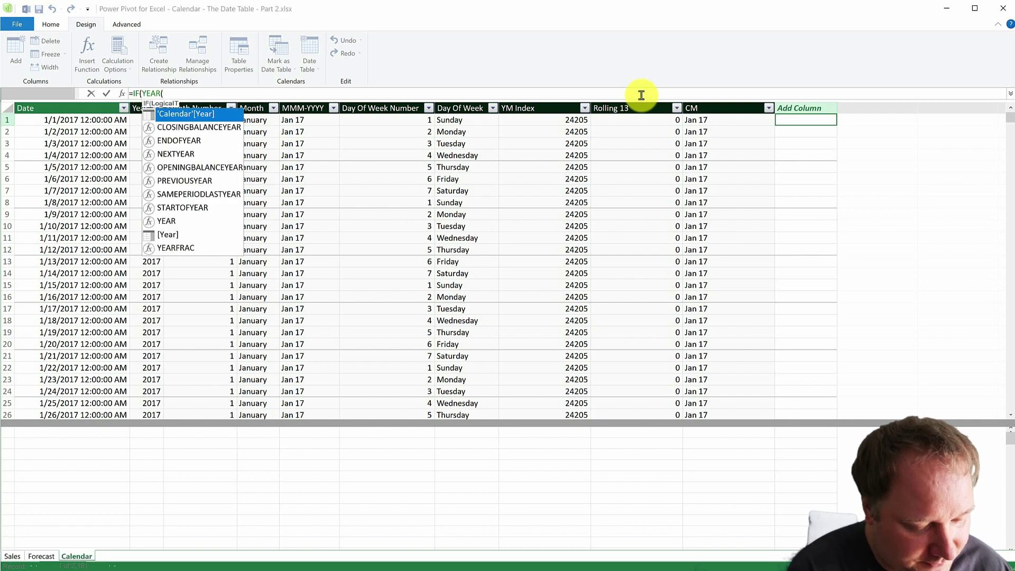
text(TOD)
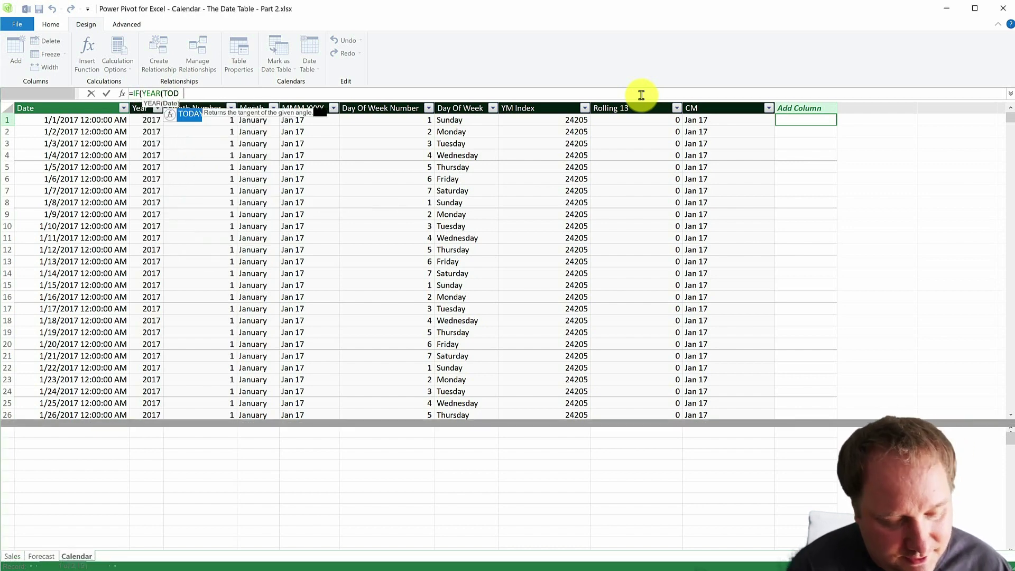
text(AY()))
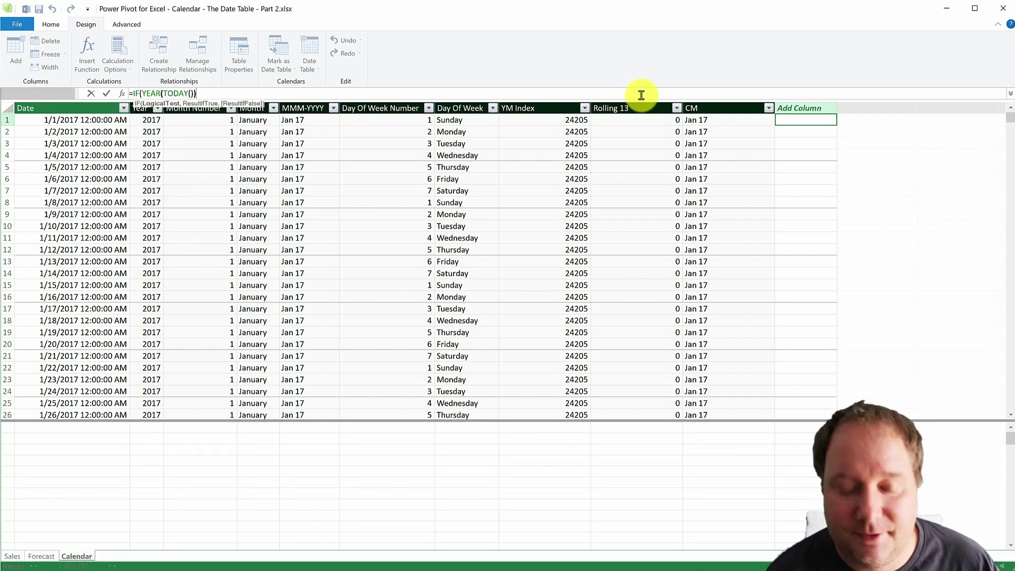
text(=)
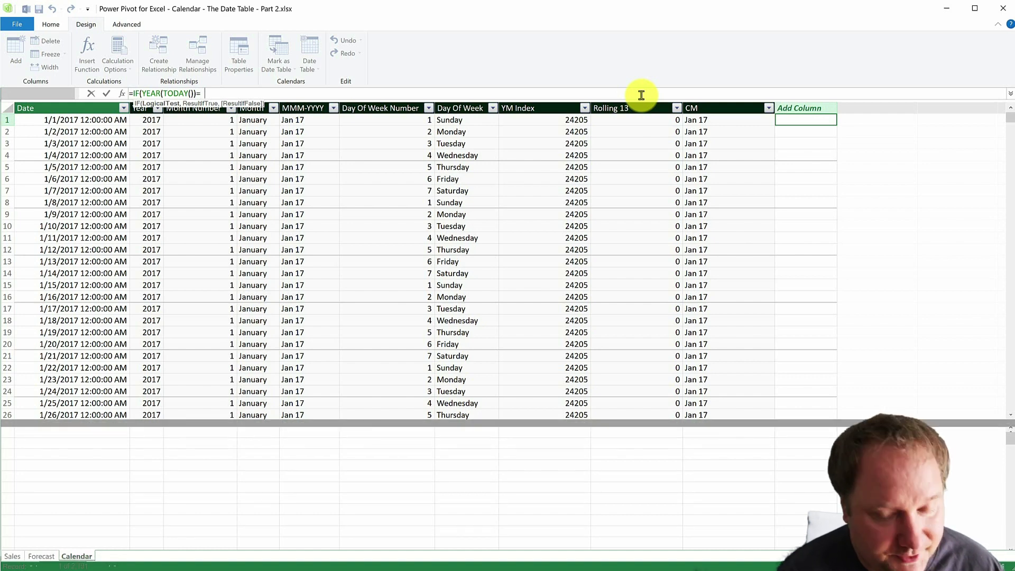
text(YEAR)
key(Tab)
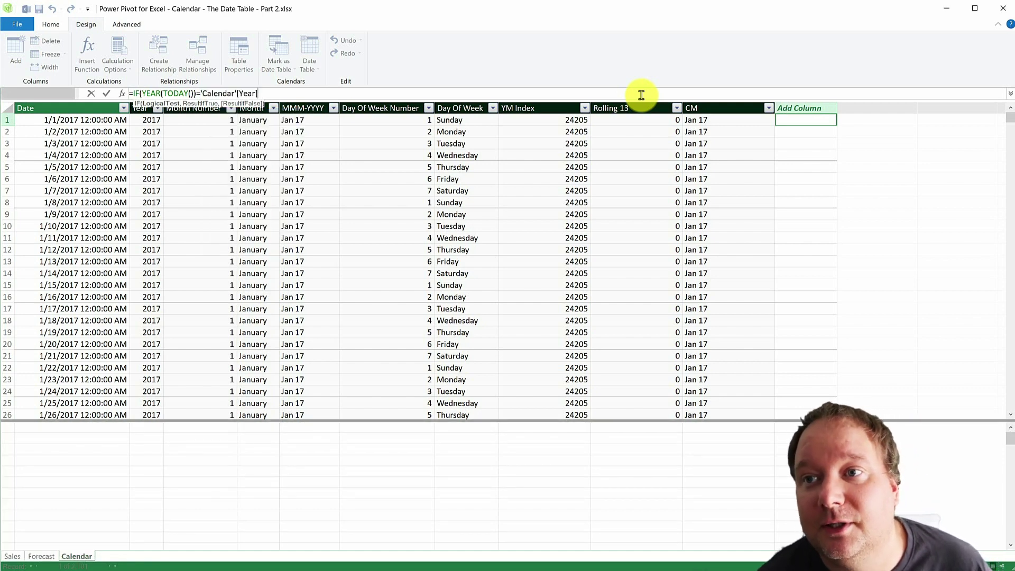
Finish the year formula with "Current Year" as the true result and 'Calendar'[Year] as the false result, and commit it.
text(,")
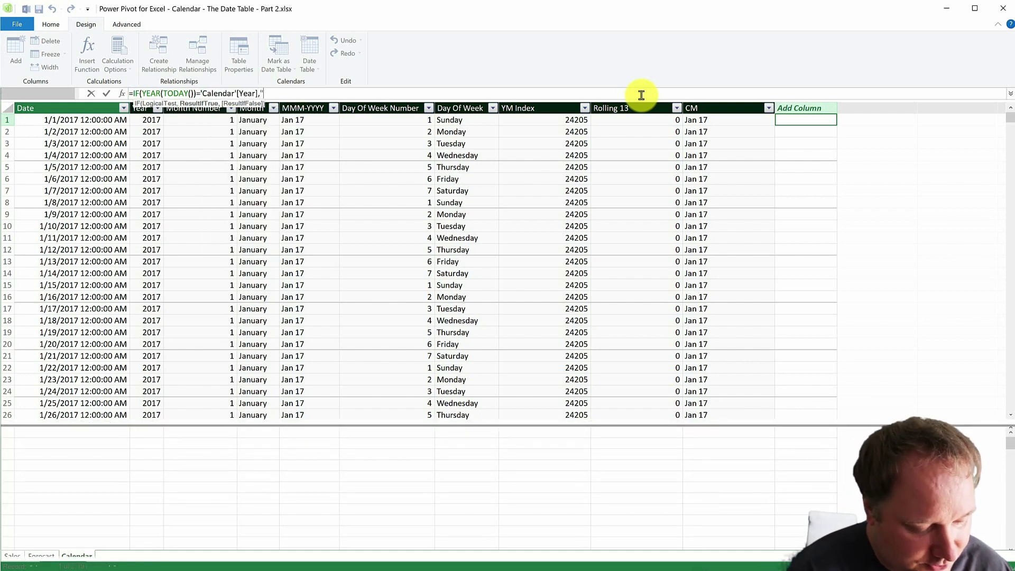
text(Current Y)
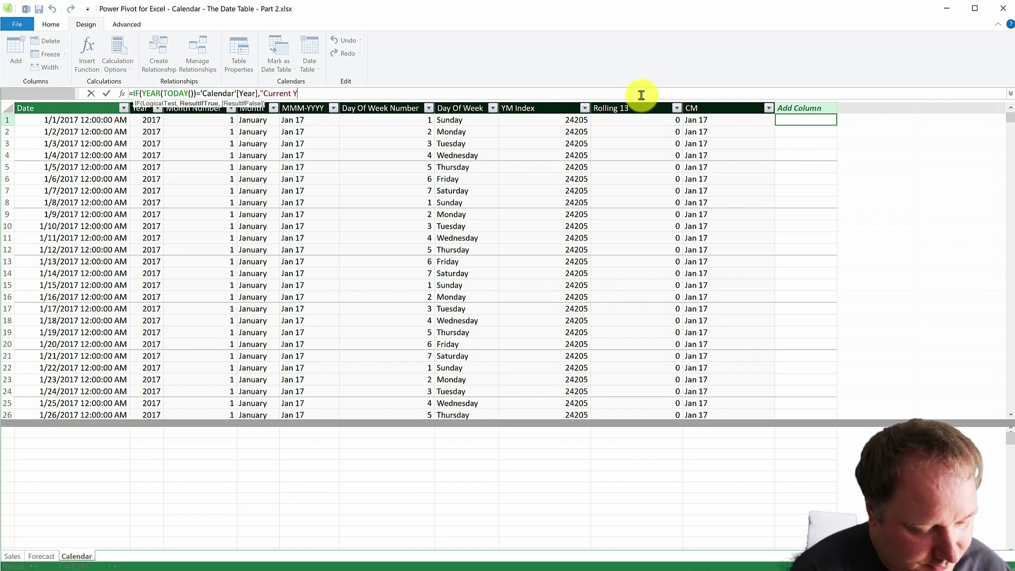
text(ear",)
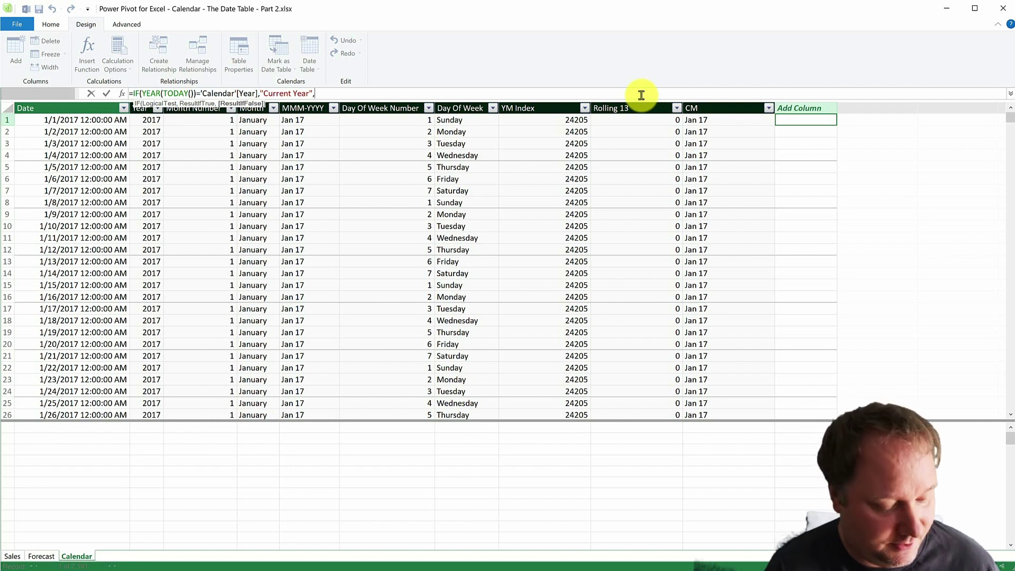
text(year)
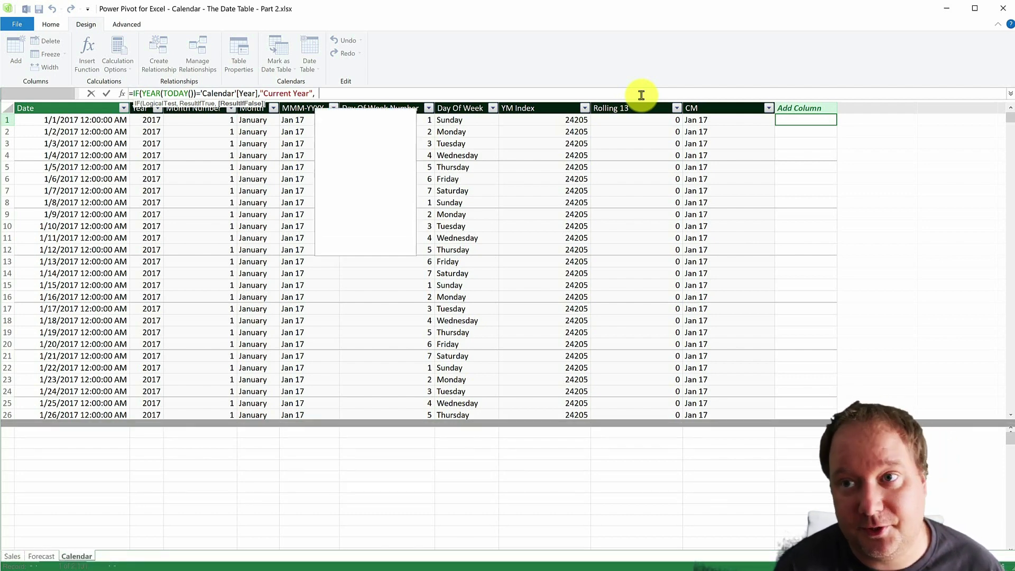
key(Tab)
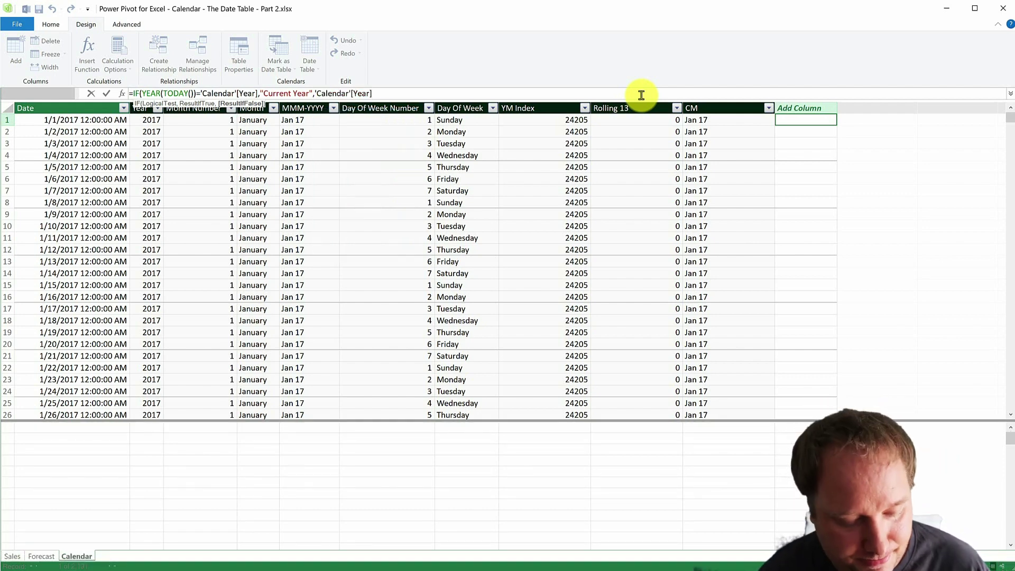
text())
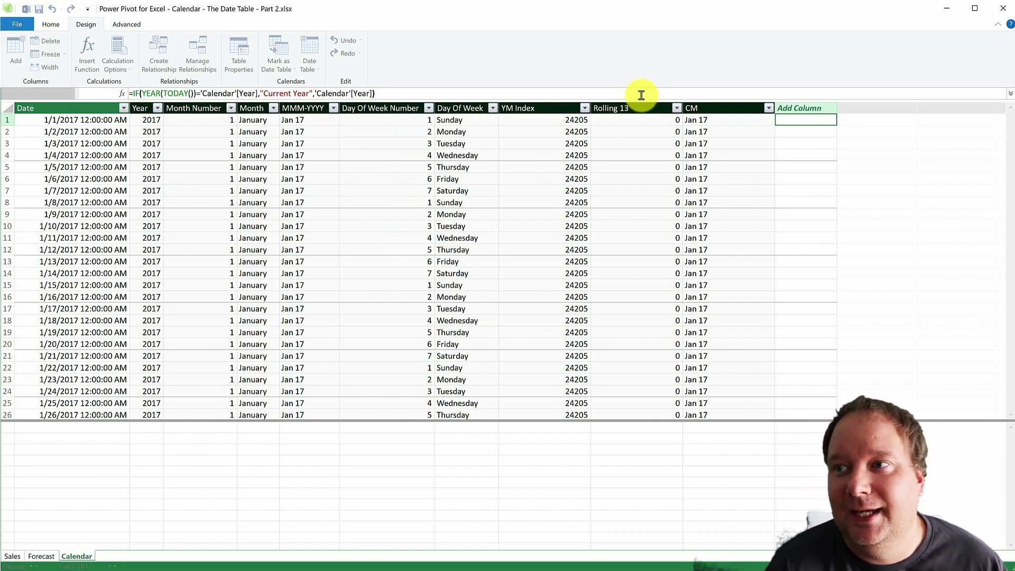
key(Return)
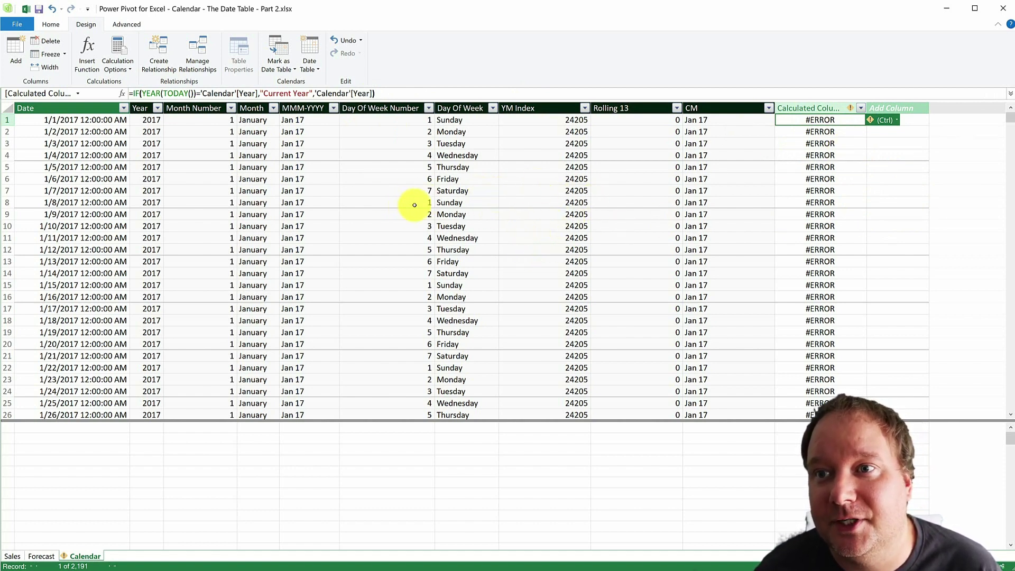
Insert the FORMAT function before 'Calendar'[Year] in the false result of the year formula after CM.
click(316, 93)
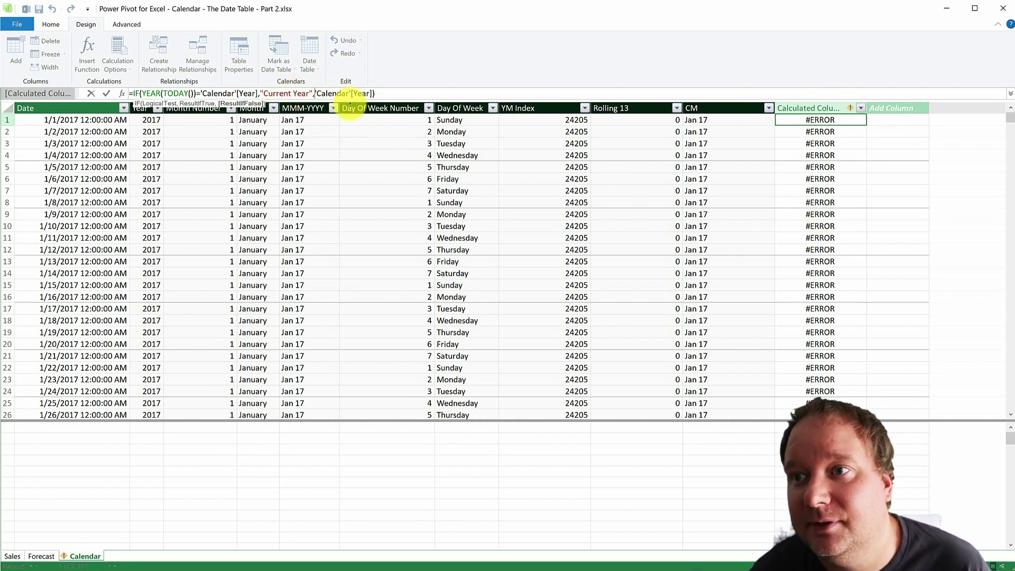
click(316, 93)
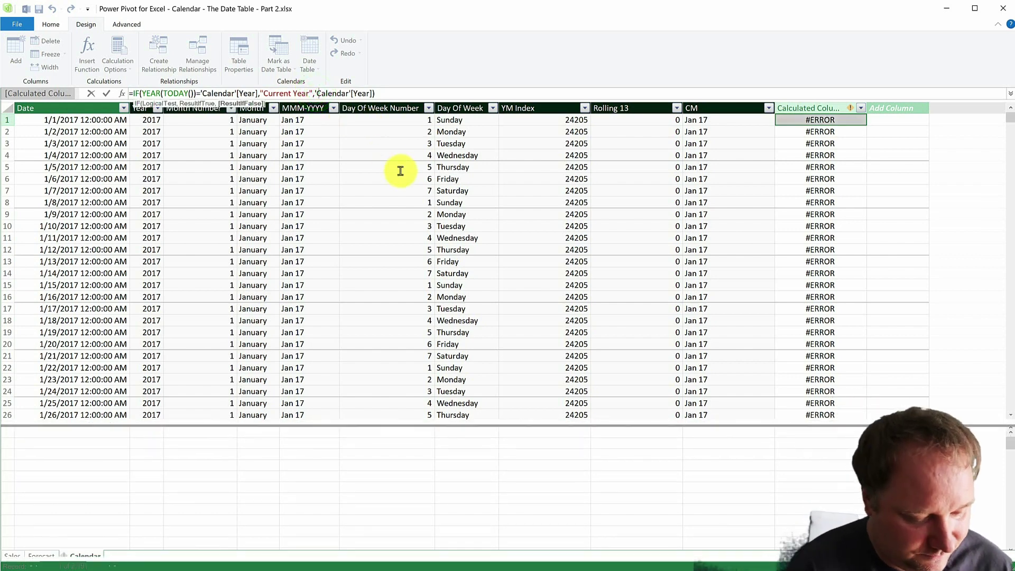
text(FORAMT()
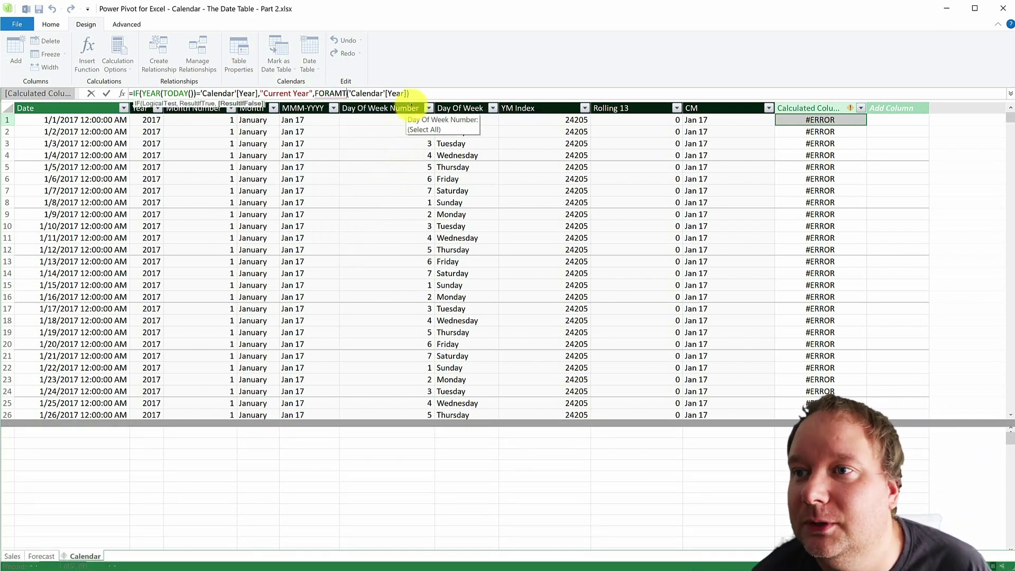
key(BackSpace)
key(BackSpace)
key(BackSpace)
key(BackSpace)
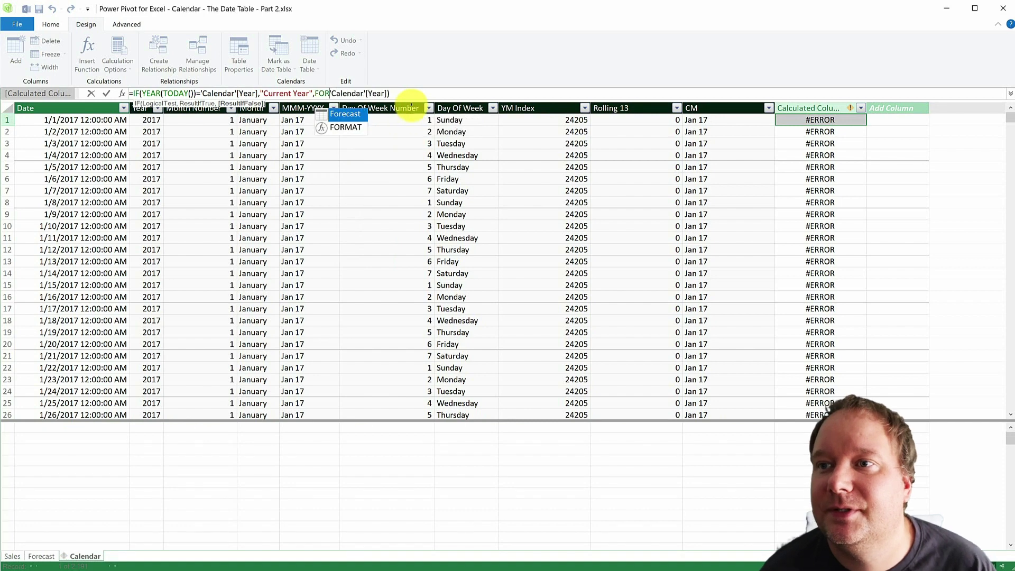
key(Down)
key(Tab)
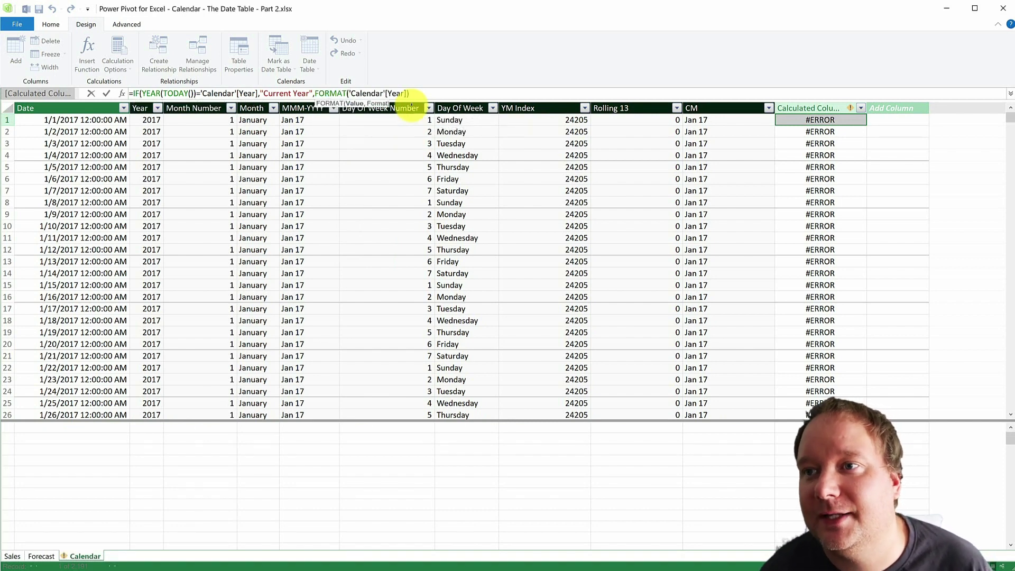
Complete the FORMAT function with the format string "0", close its parenthesis and commit the formula.
click(408, 93)
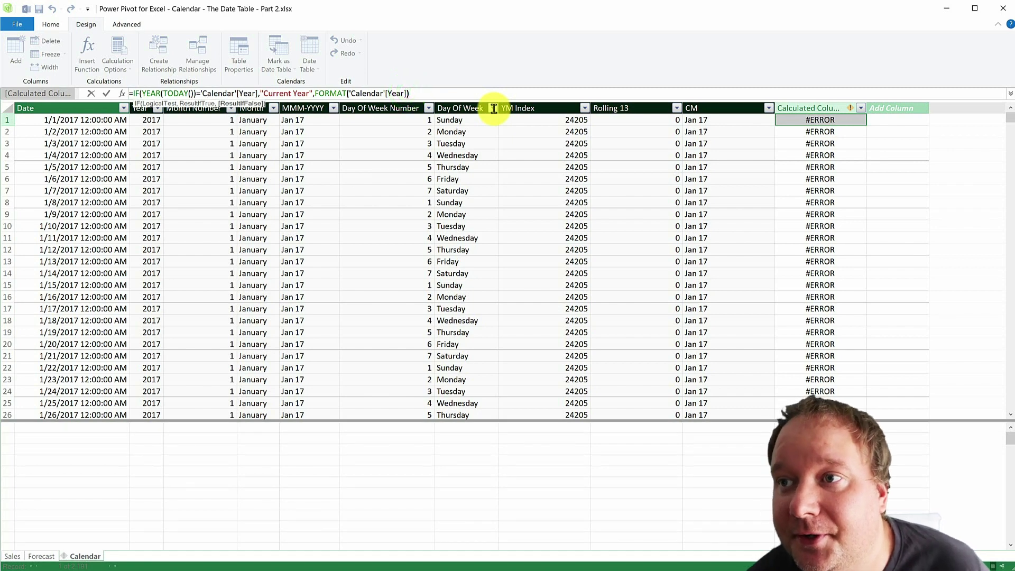
key(Left)
text(,)
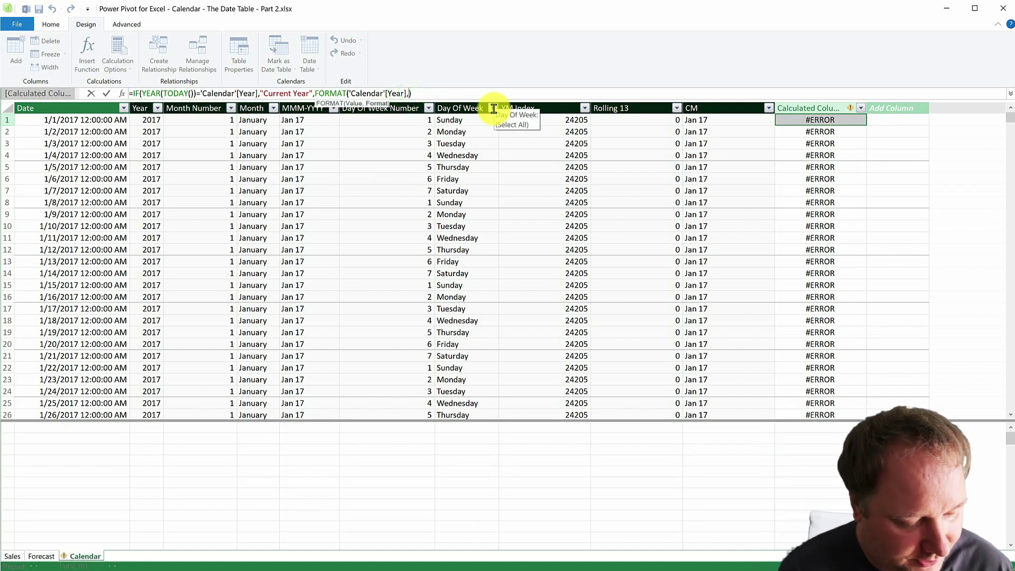
text(")
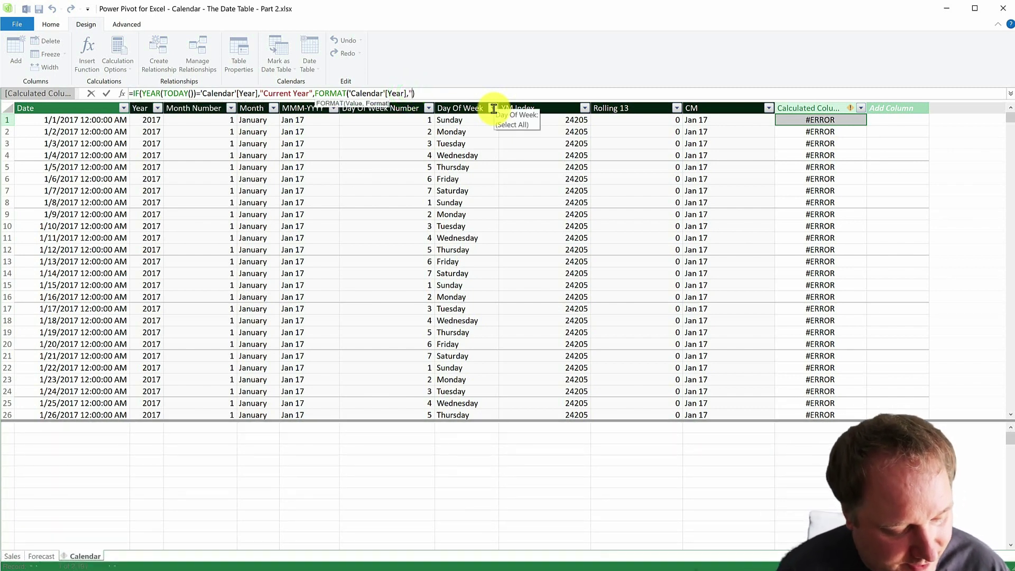
text(0")
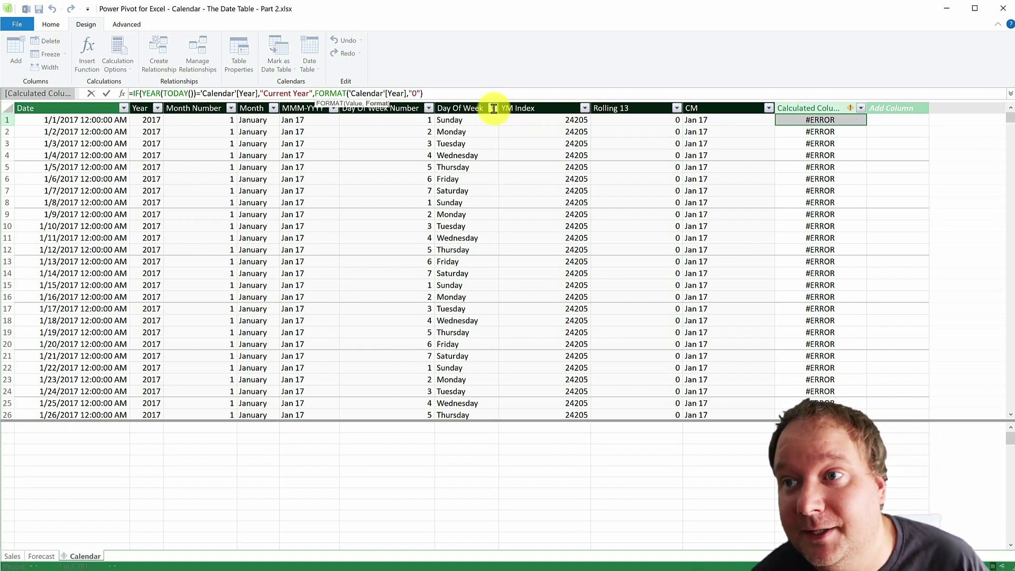
text())
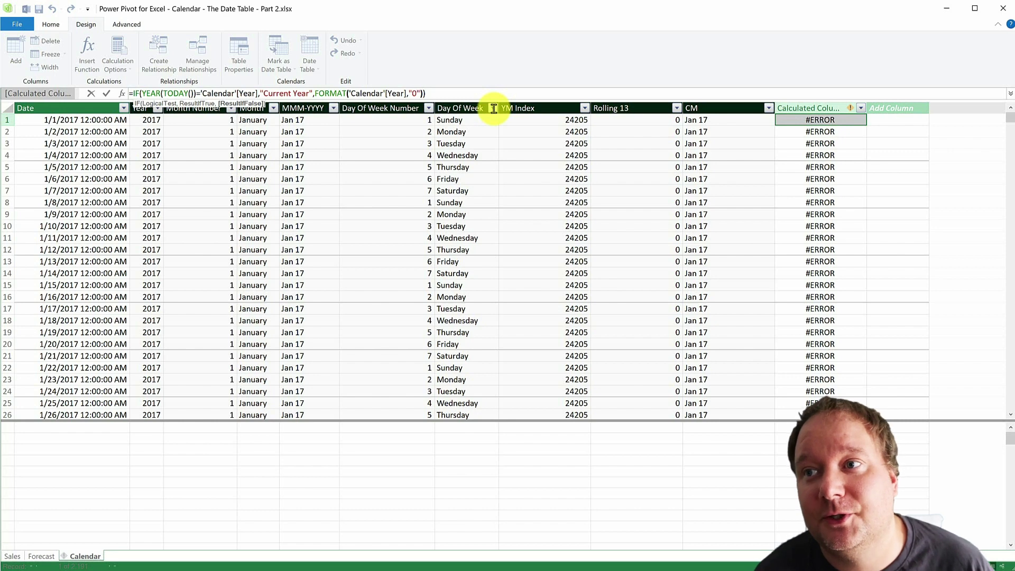
key(Return)
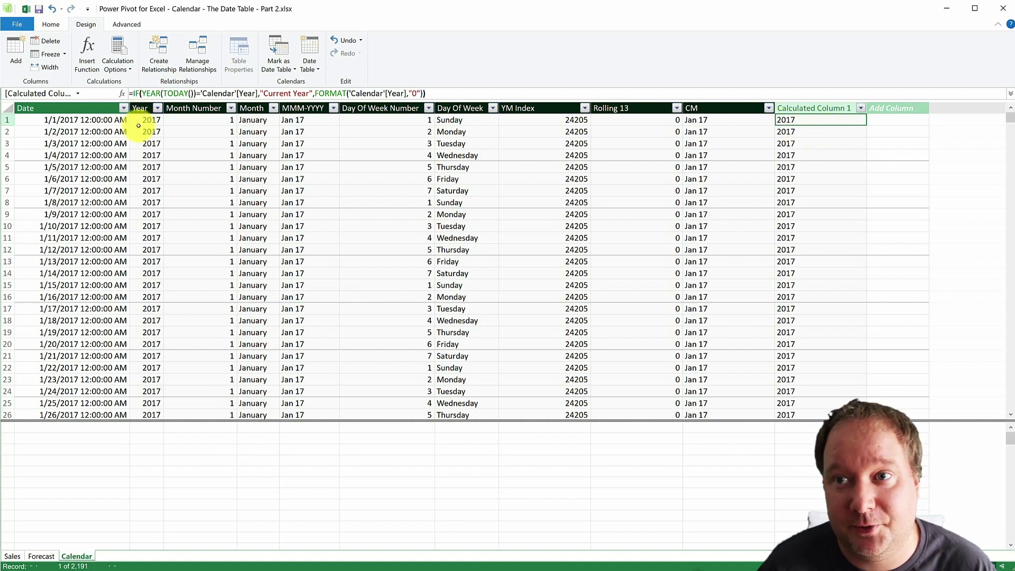
Rename the new calculated column after CM as CY.
double_click(809, 107)
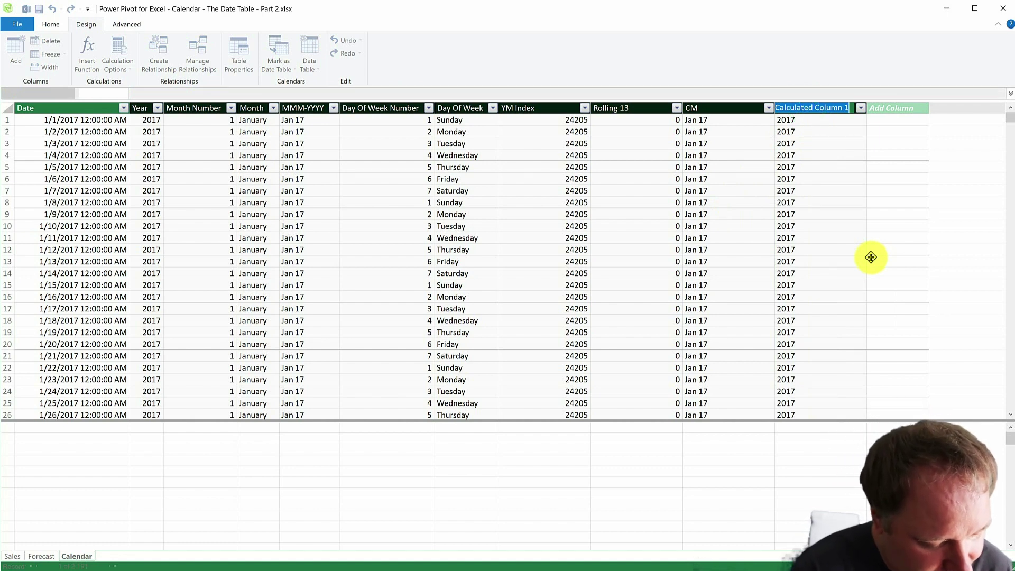
text(CY)
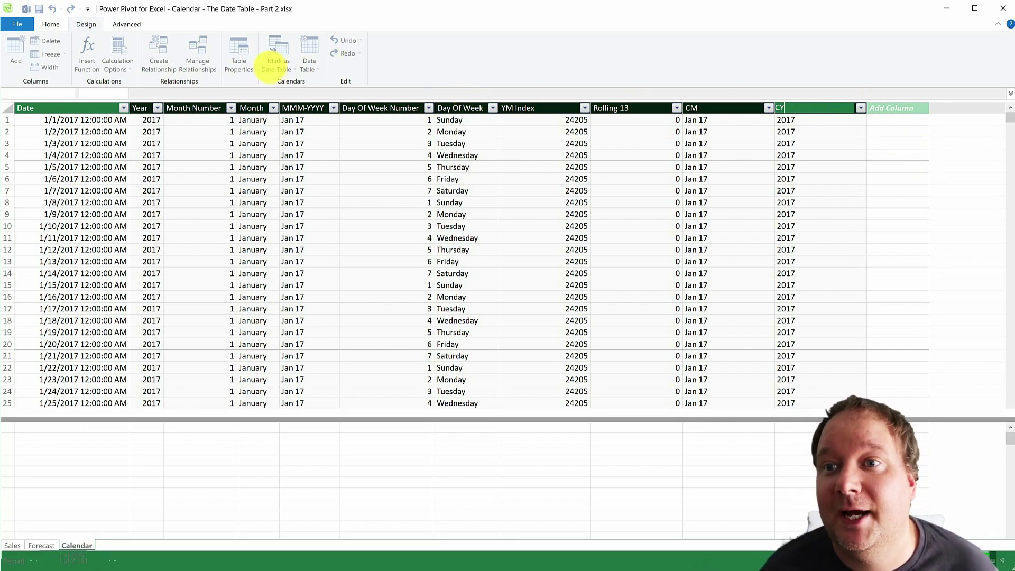
click(277, 64)
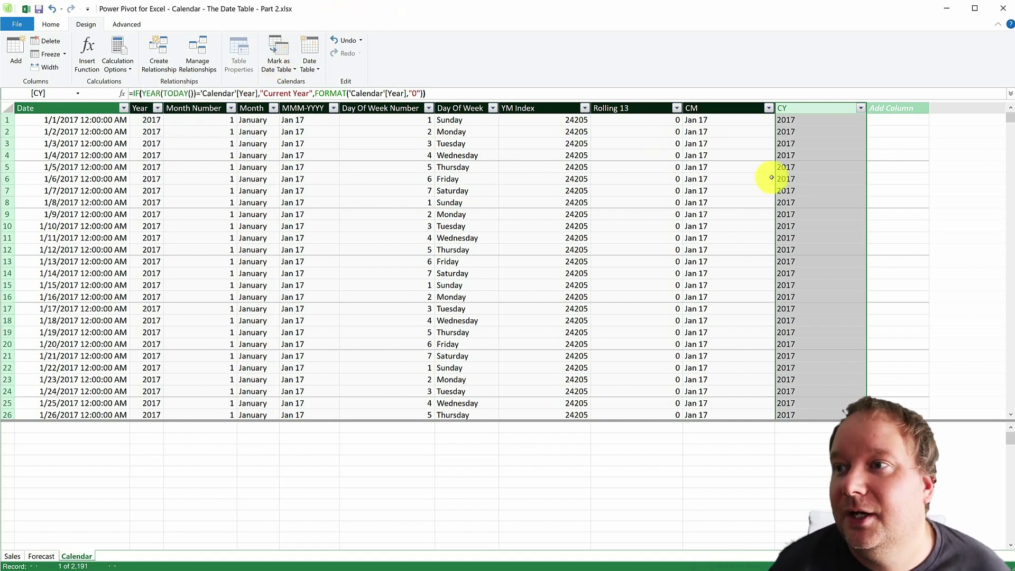
click(788, 189)
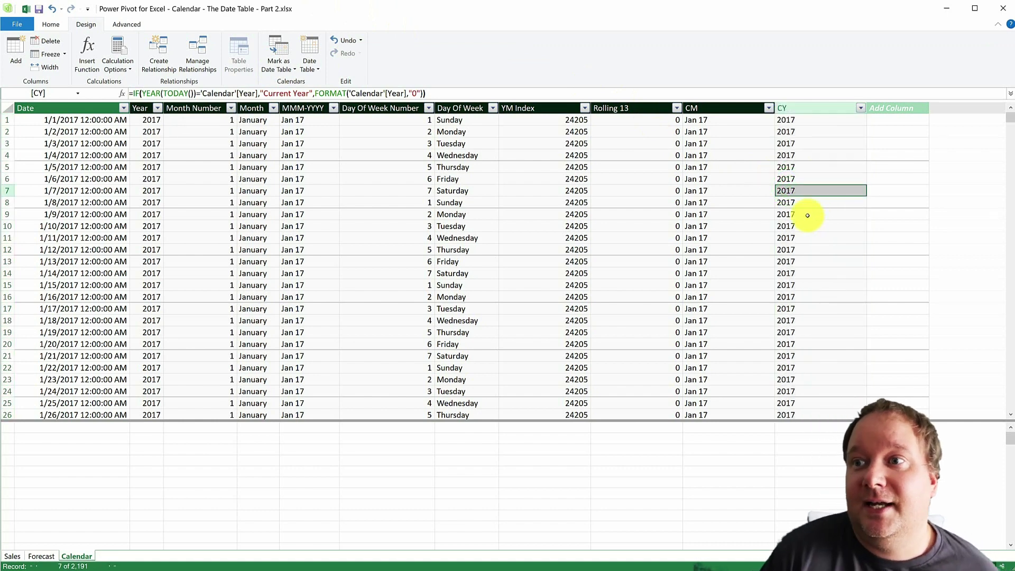
Review the formulas of the YM Index, Rolling 13, CM and CY columns, including the FORMAT function in CY.
click(545, 106)
click(655, 107)
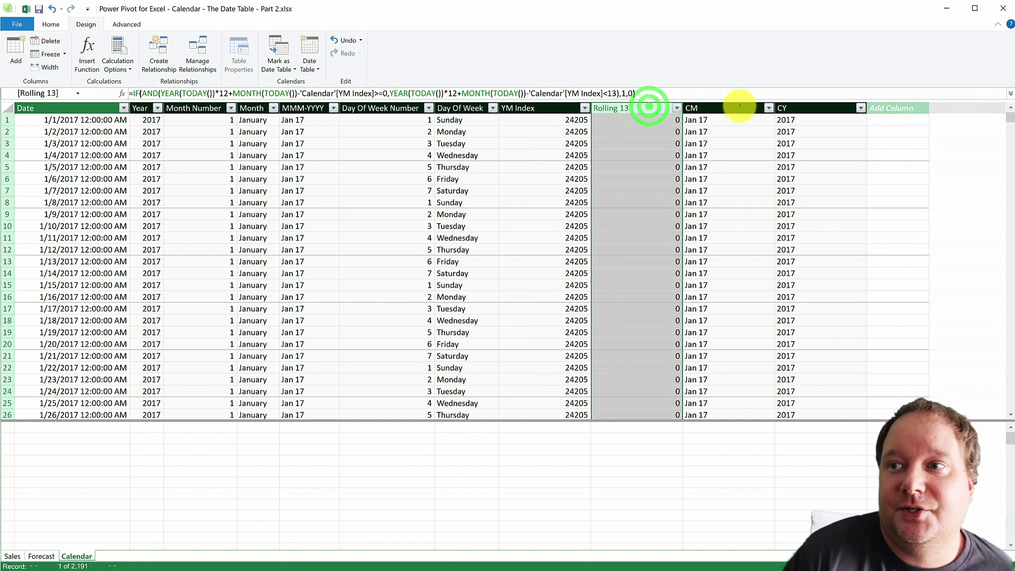
click(739, 107)
click(804, 106)
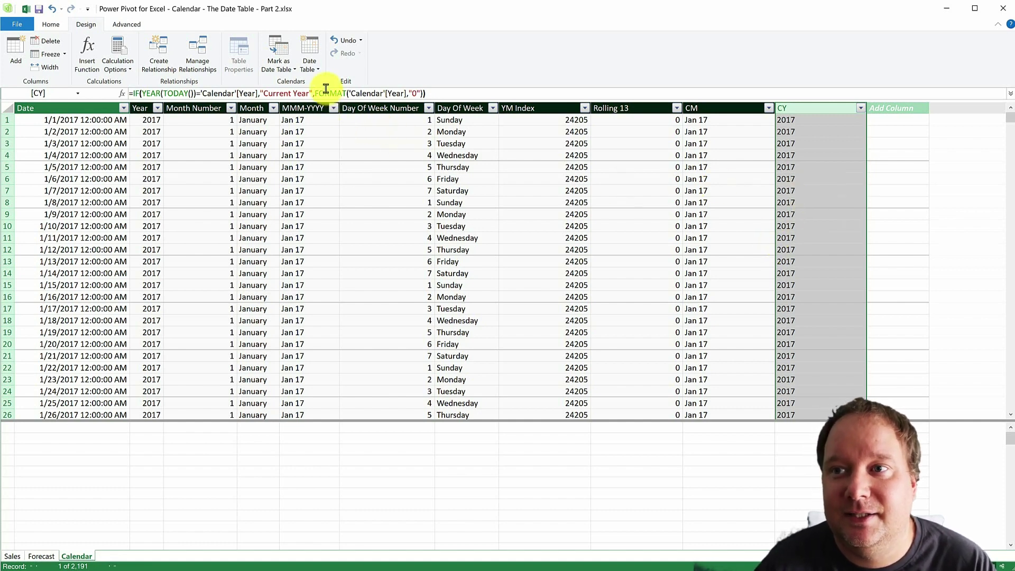
drag(316, 93, 346, 94)
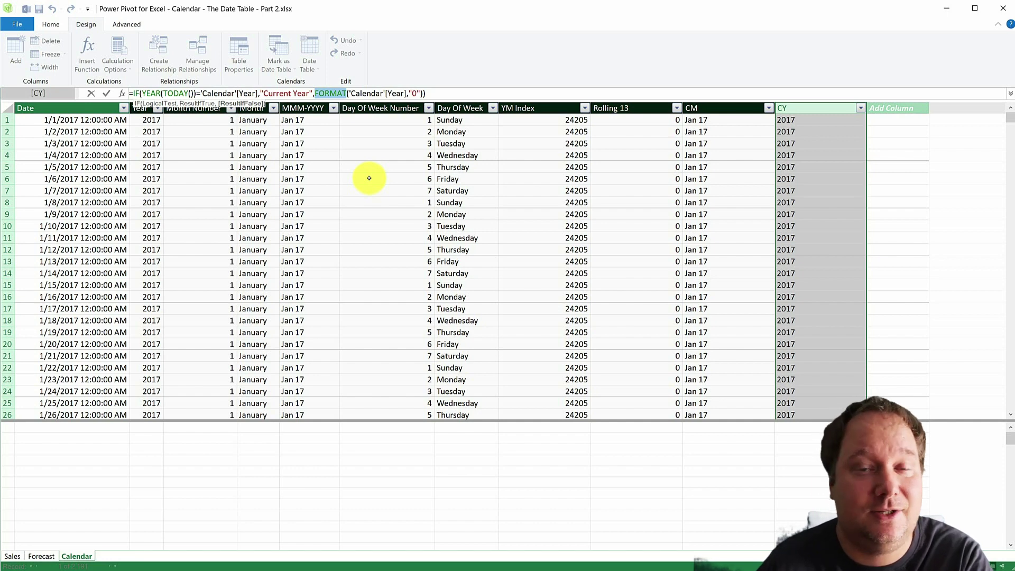
click(347, 94)
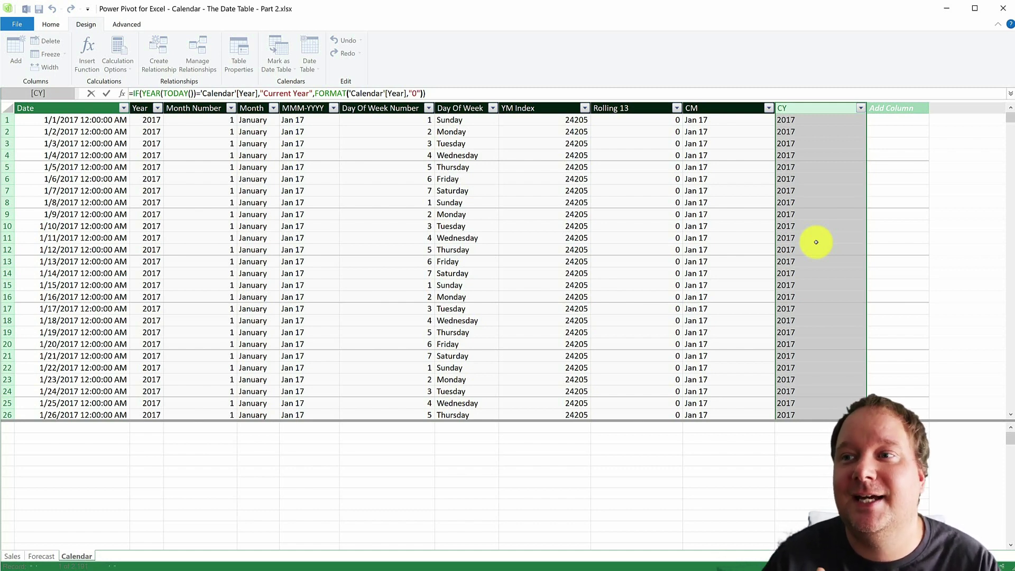
click(518, 119)
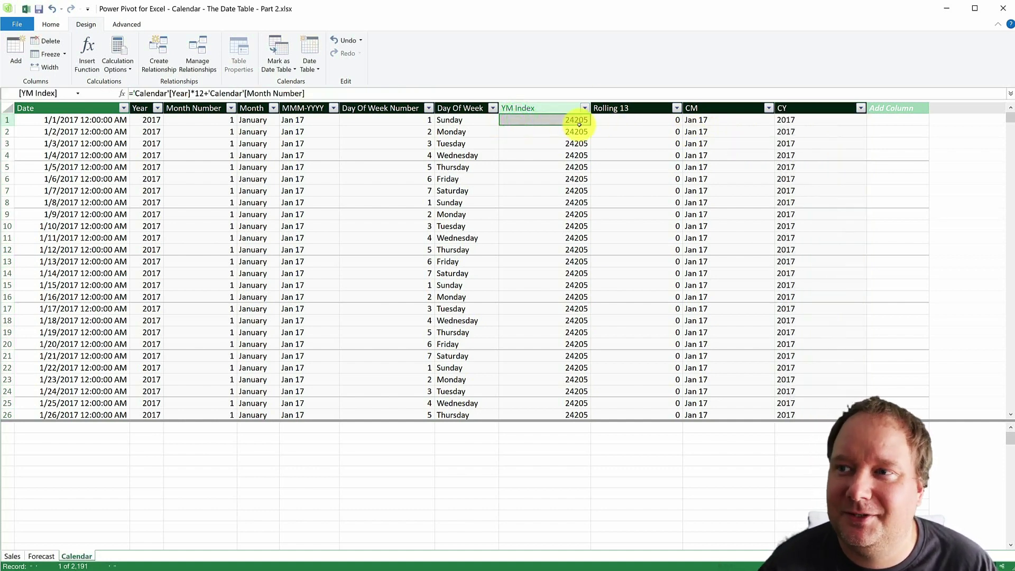
click(661, 119)
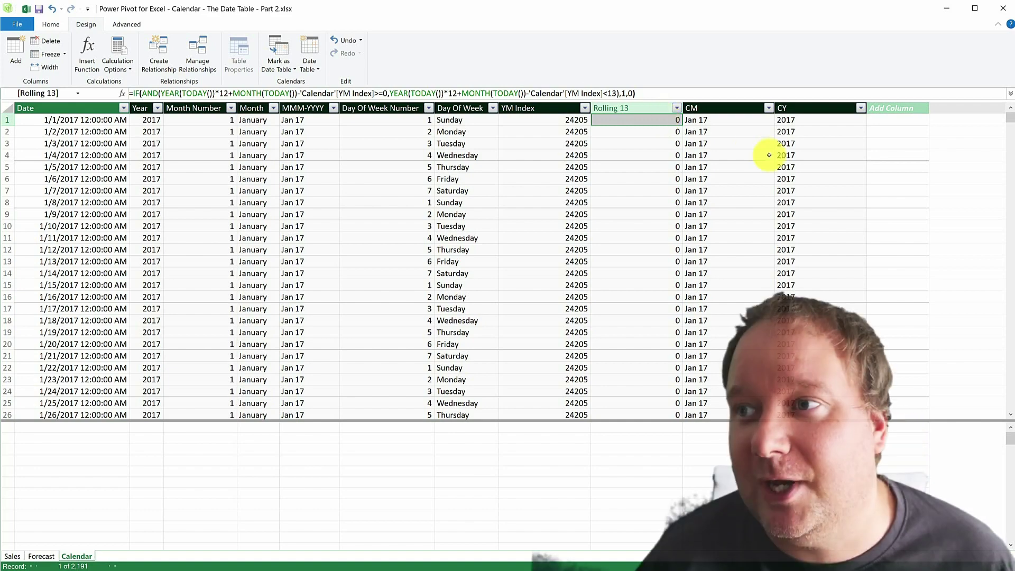
click(829, 119)
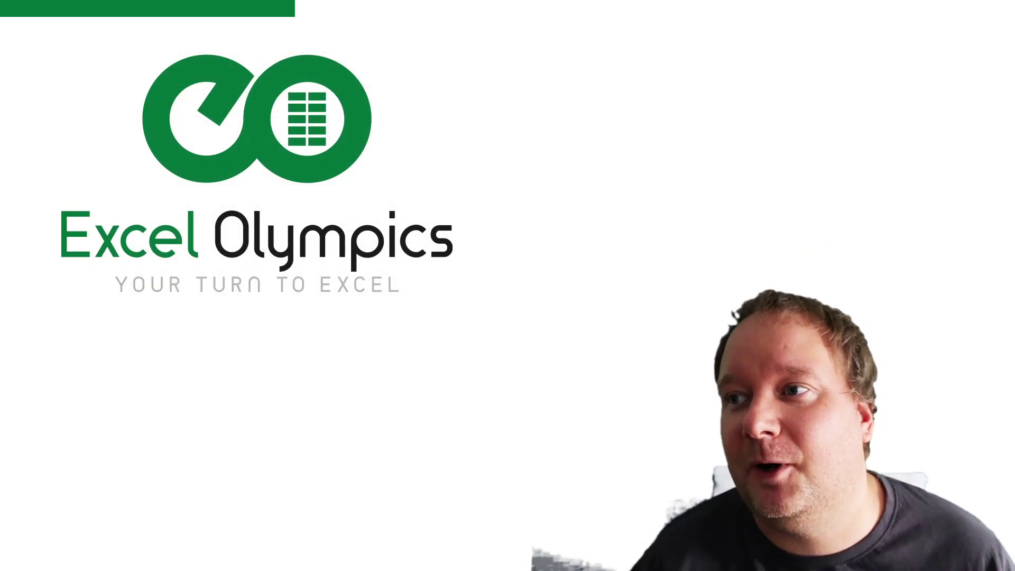